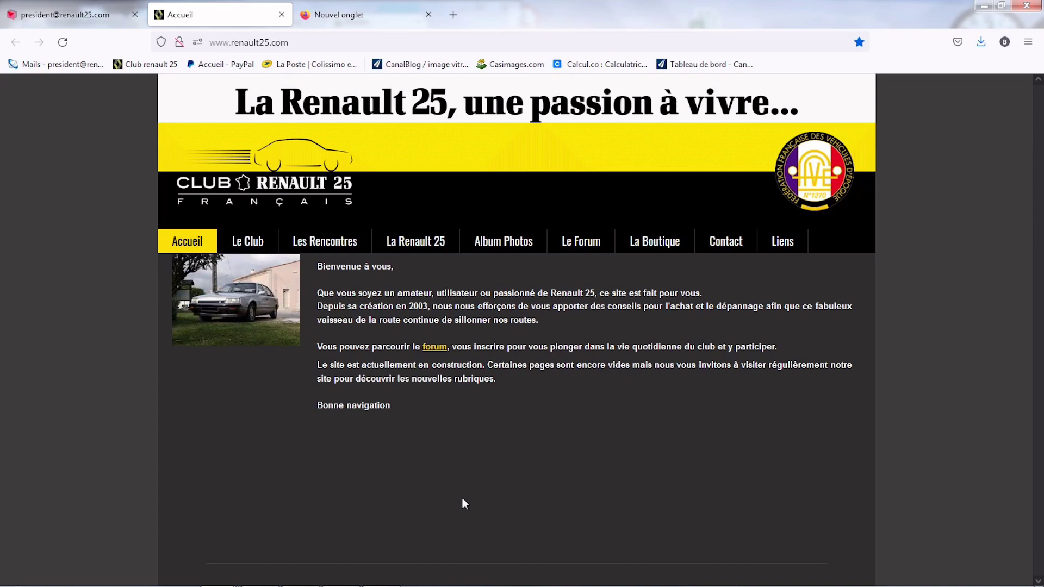
pyautogui.click(207, 44)
pyautogui.moveTo(289, 43); pyautogui.dragTo(208, 49)
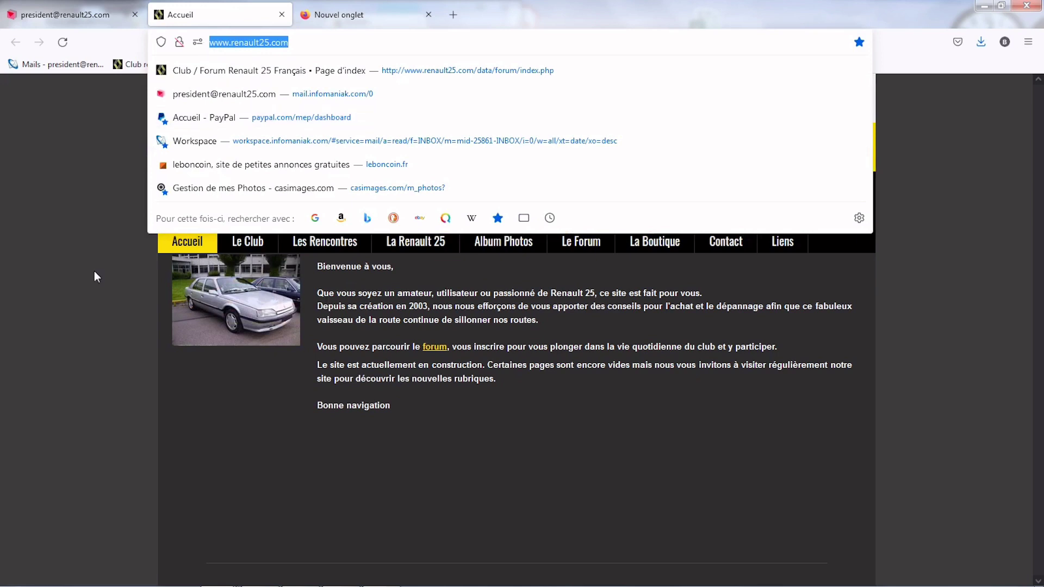
pyautogui.click(457, 501)
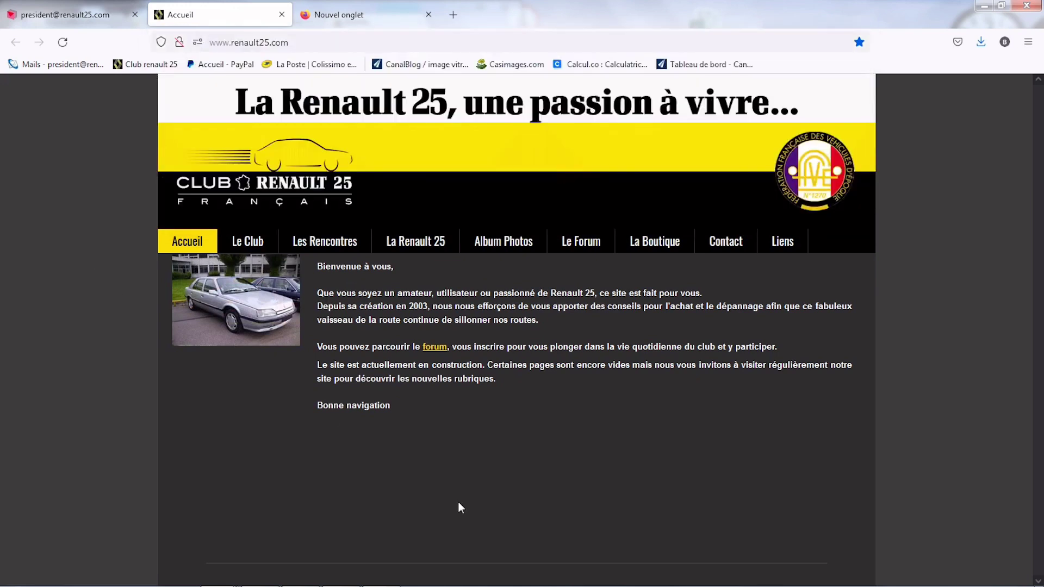
# Step: Open the club forum and go to its "Présentation de votre Renault 25" section
pyautogui.click(593, 239)
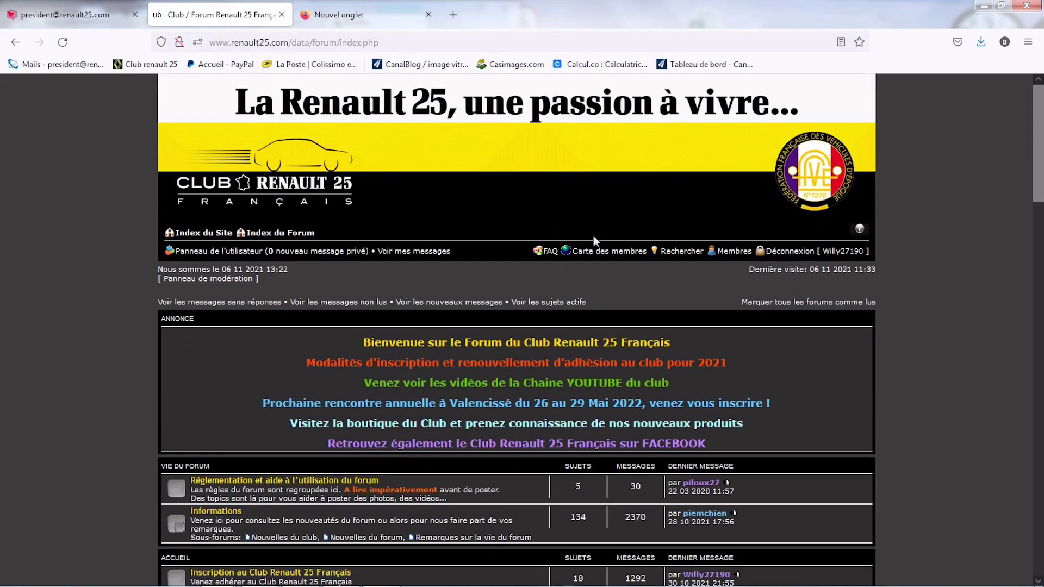
pyautogui.middleClick(118, 356)
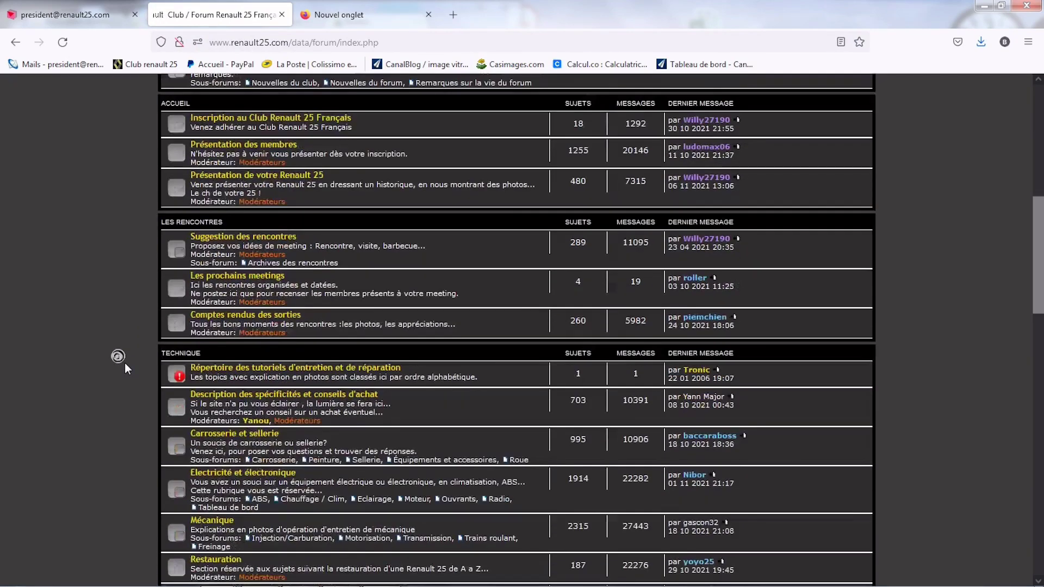
pyautogui.scroll(5, 125, 363)
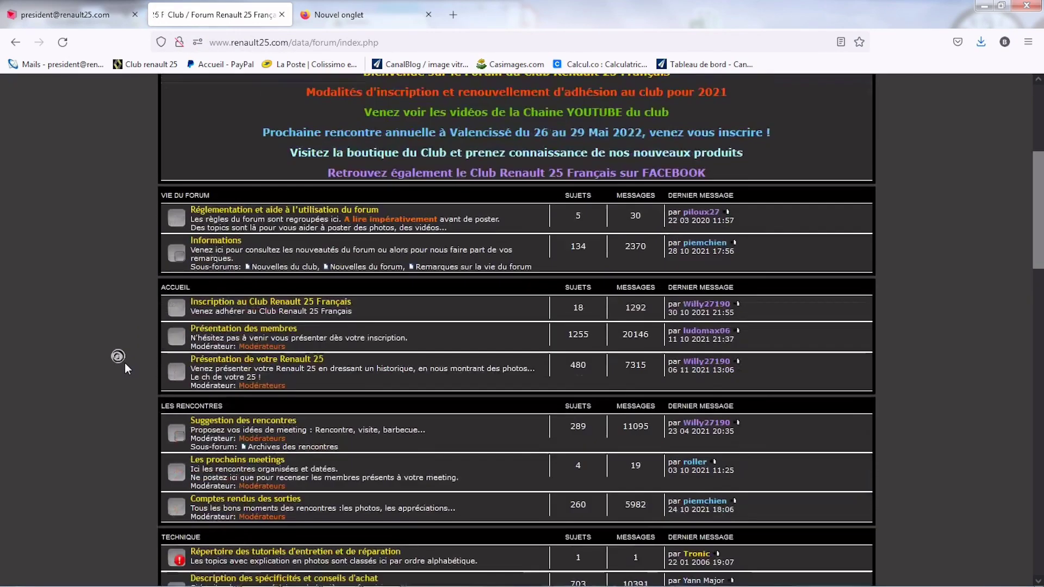
pyautogui.scroll(-1, 125, 363)
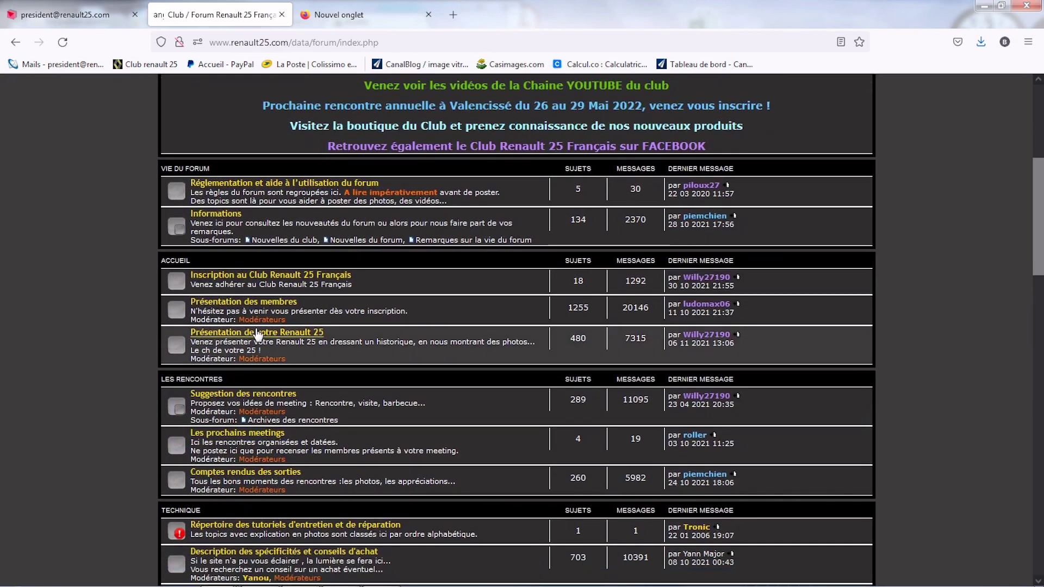
pyautogui.click(277, 336)
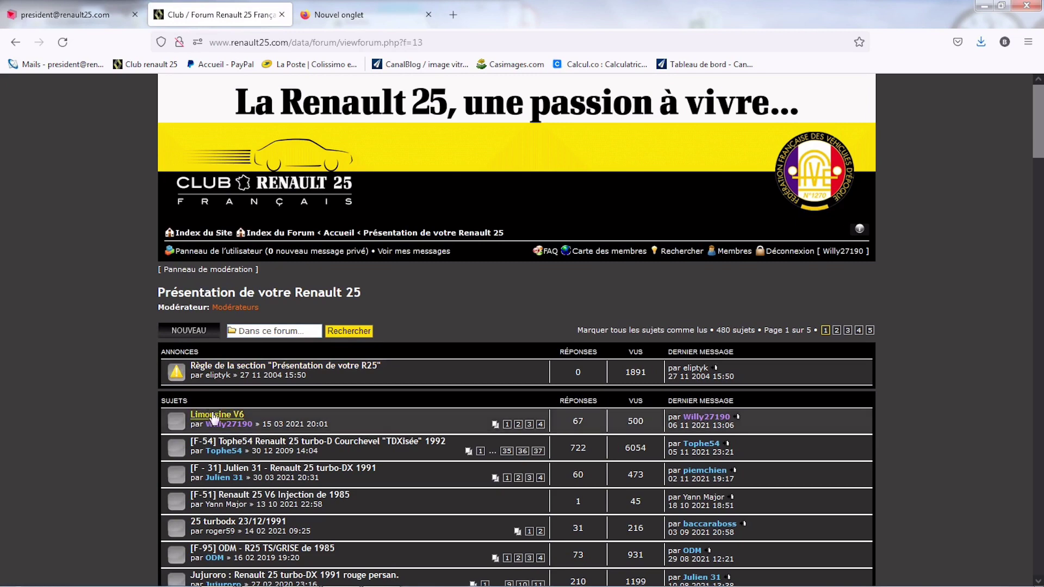
# Step: Open page 4 of the "Limousine V6" topic and start a reply to it
pyautogui.click(541, 424)
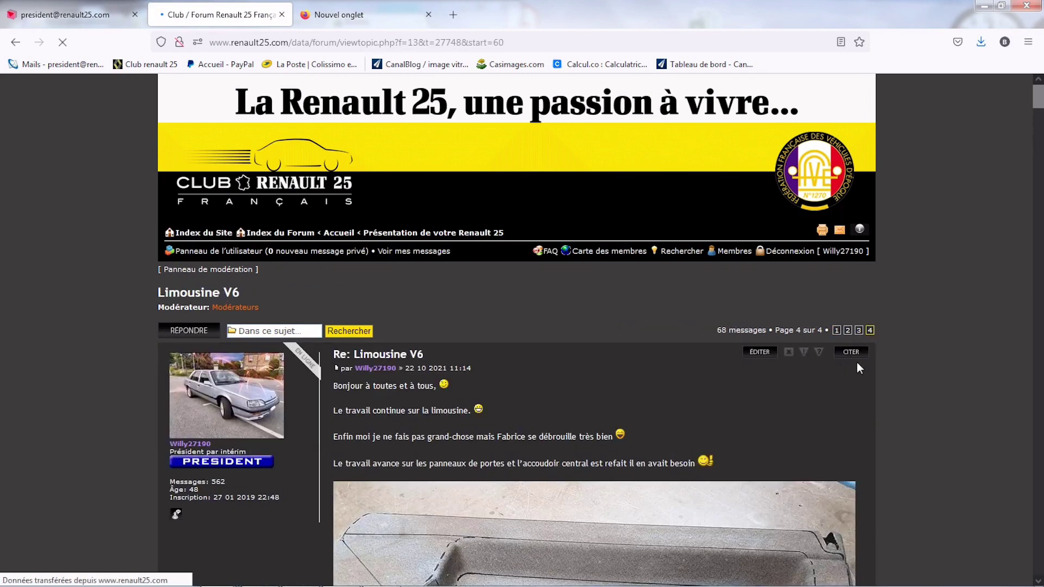
pyautogui.scroll(-20, 856, 361)
pyautogui.scroll(-8, 859, 368)
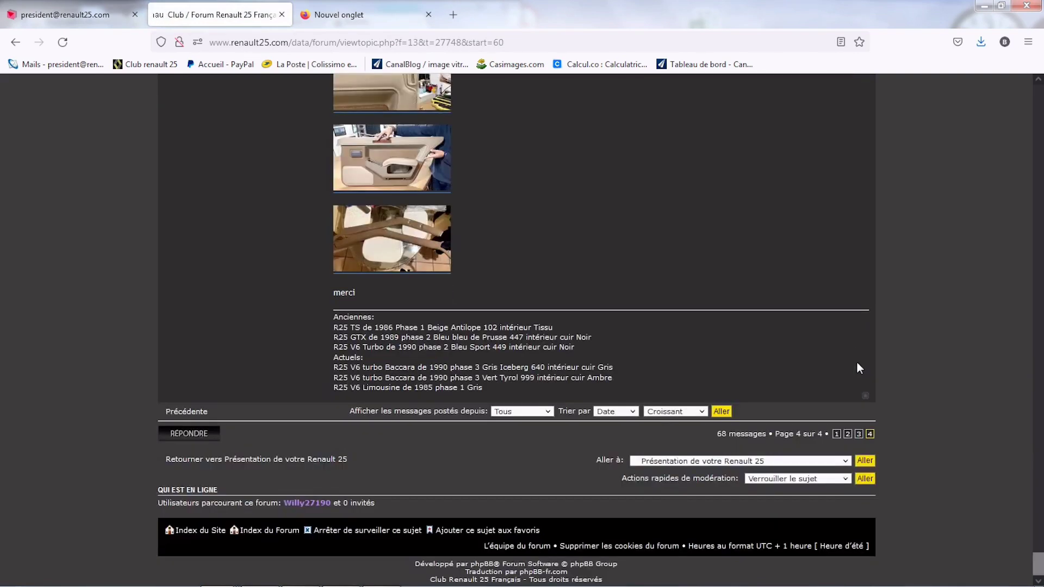
pyautogui.click(200, 438)
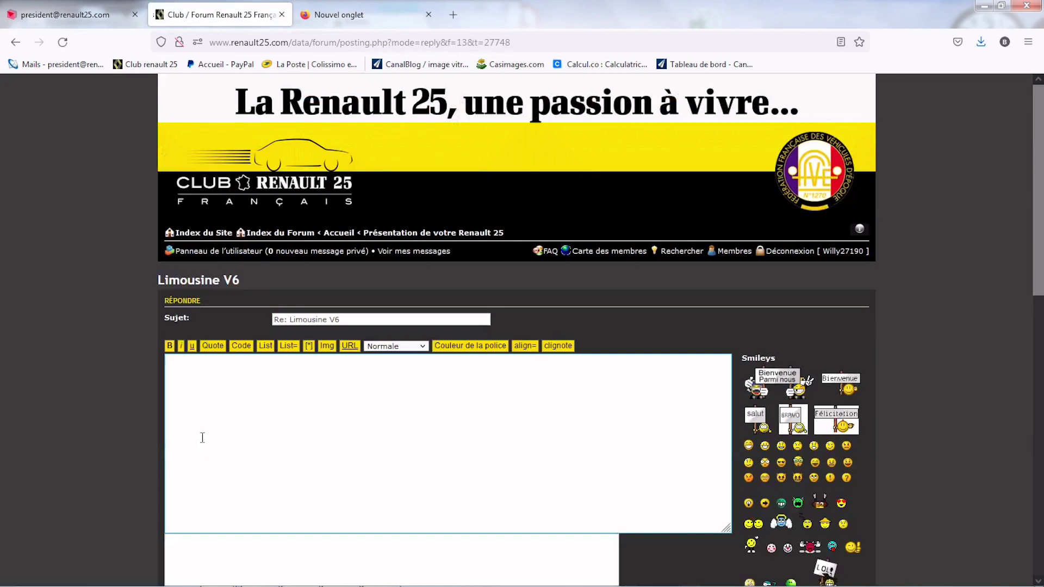
pyautogui.scroll(-4, 913, 281)
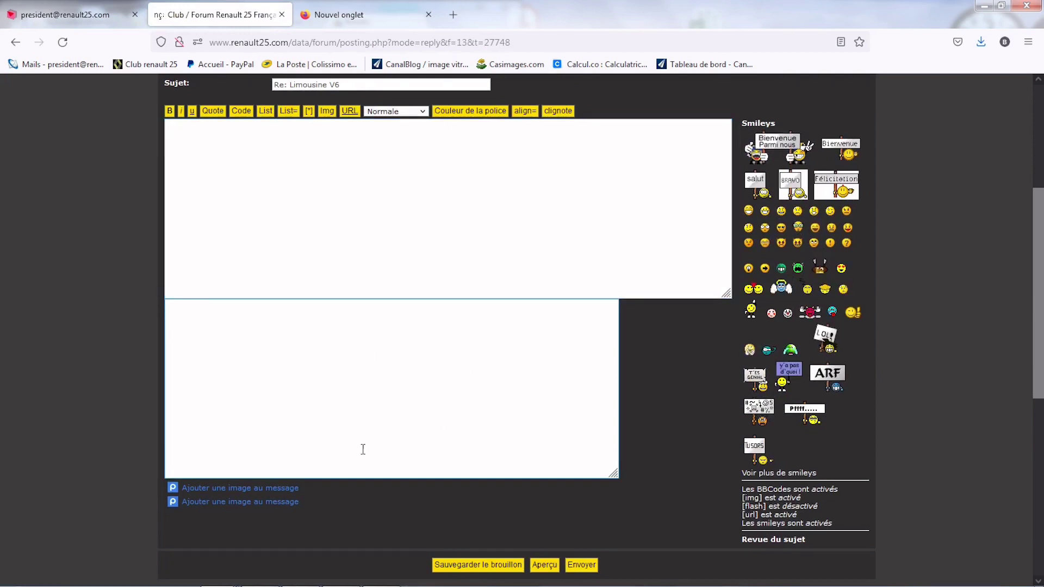
# Step: Write the greeting "Bonjour," in the lower message box, followed by a blank line
pyautogui.click(185, 320)
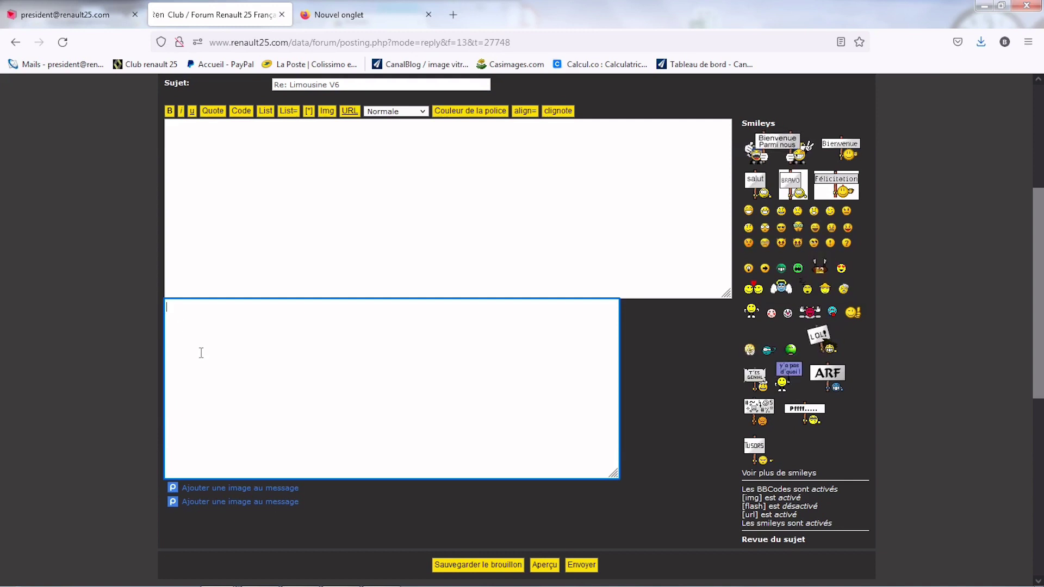
pyautogui.write('Bou')
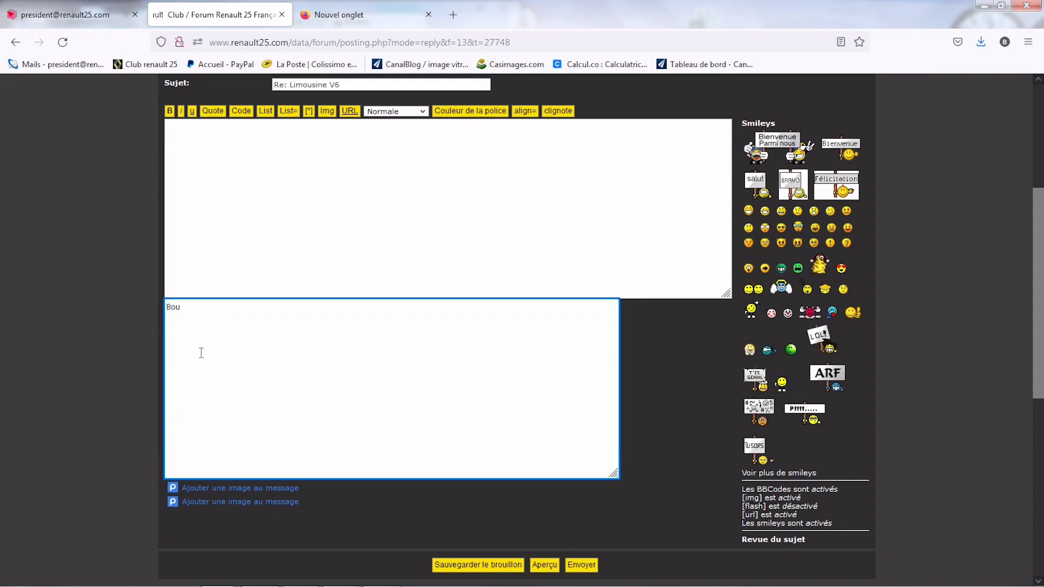
pyautogui.press('BackSpace')
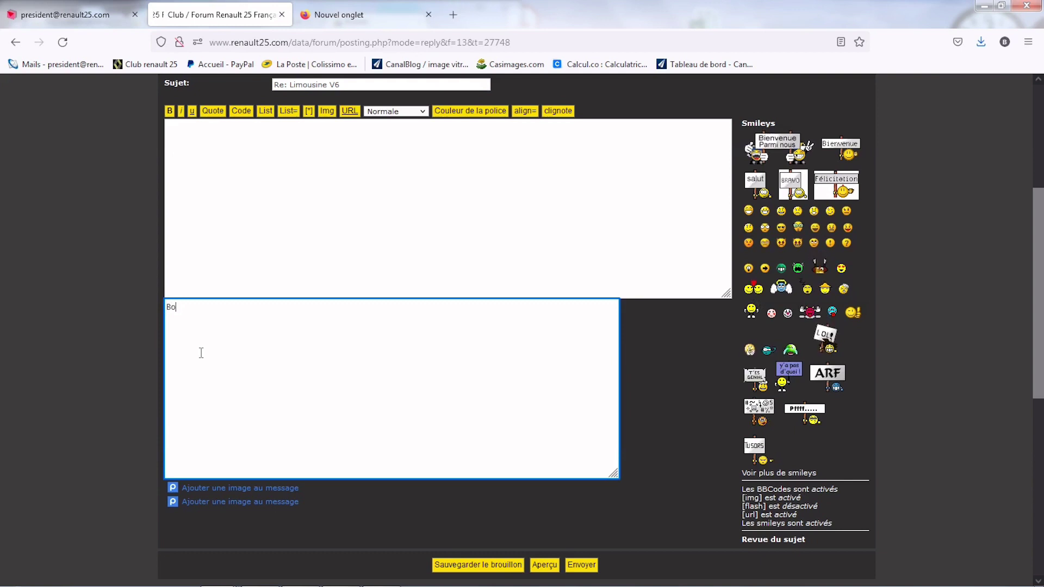
pyautogui.write('njour')
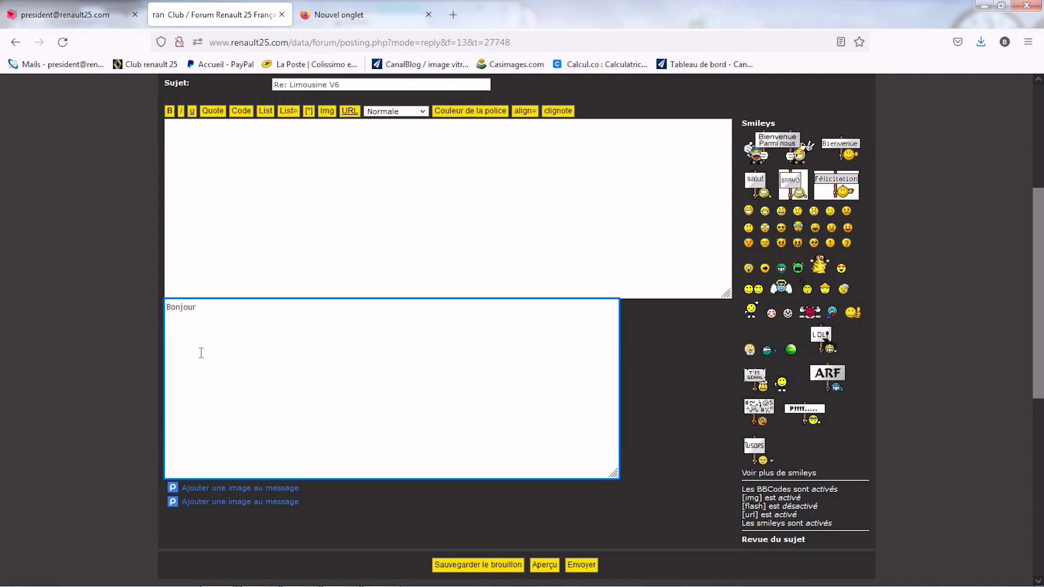
pyautogui.write(',')
pyautogui.press('Return')
pyautogui.press('Return')
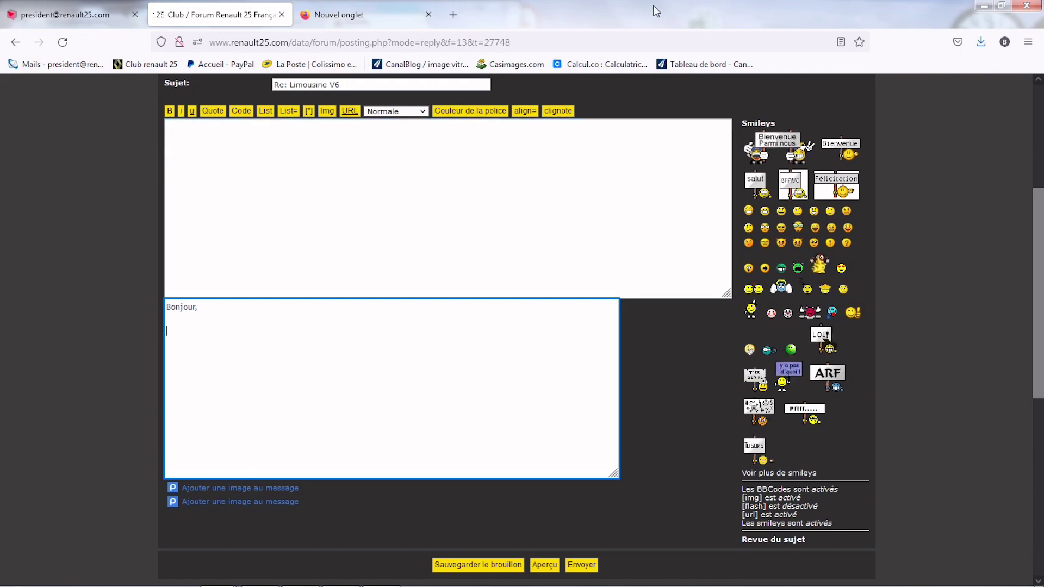
# Step: Place the browser beside the "Nouveau dossier (2)" folder and insert 77.jpg from it into the lower message box
pyautogui.moveTo(656, 11); pyautogui.dragTo(1041, 179)
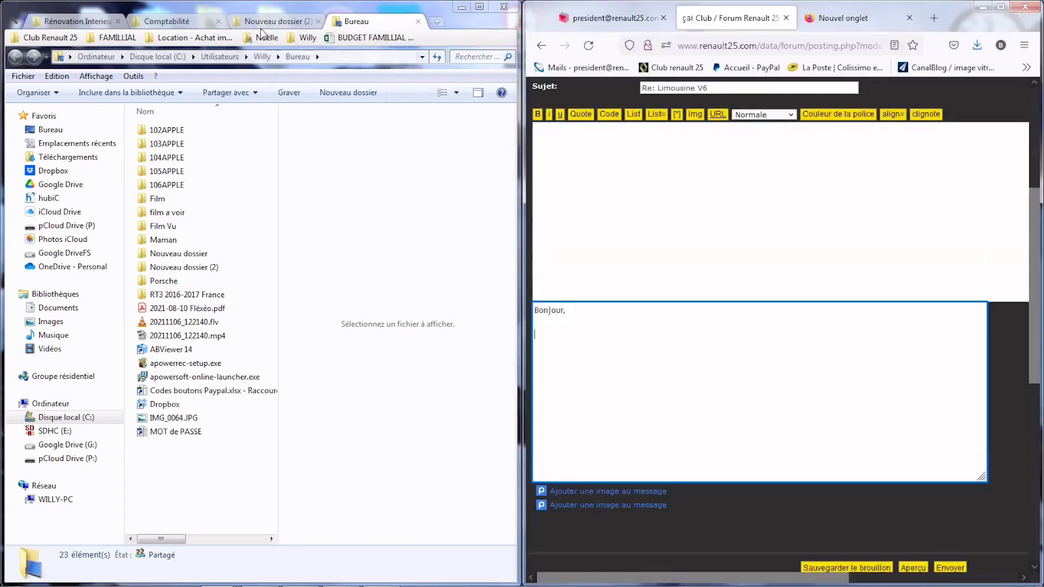
pyautogui.click(308, 22)
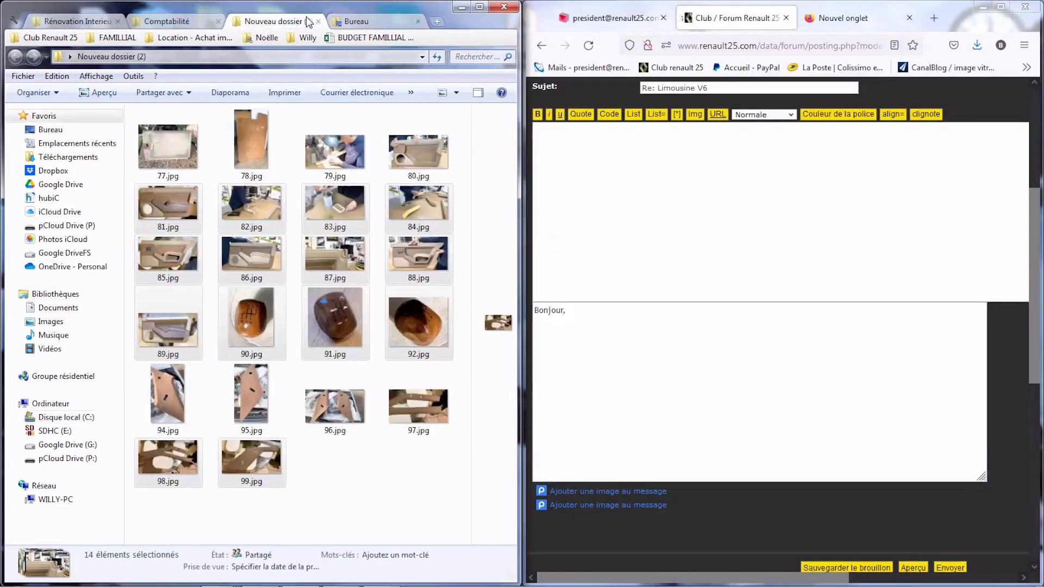
pyautogui.click(367, 497)
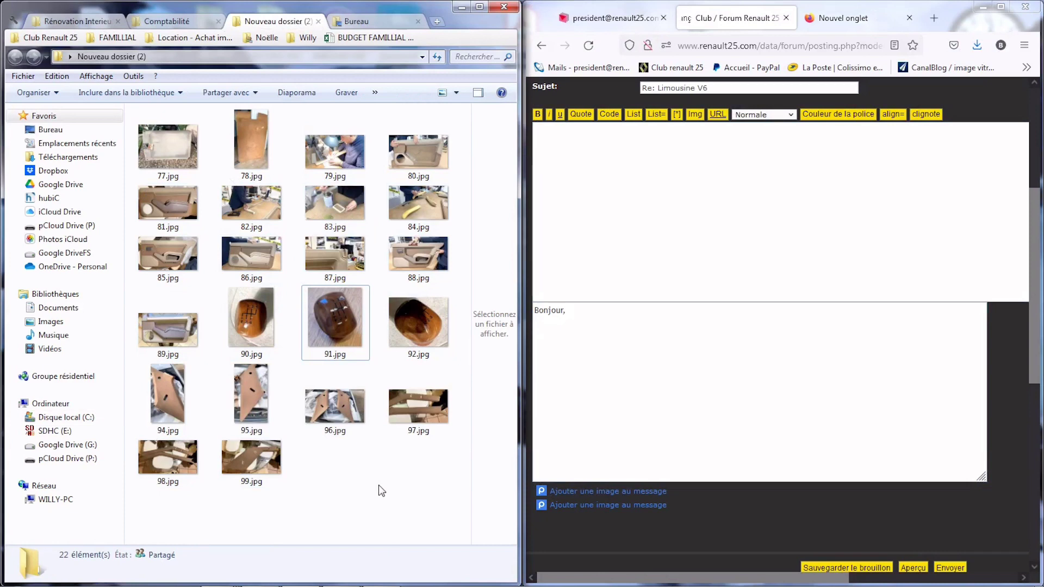
pyautogui.click(170, 144)
pyautogui.moveTo(172, 144); pyautogui.dragTo(639, 414)
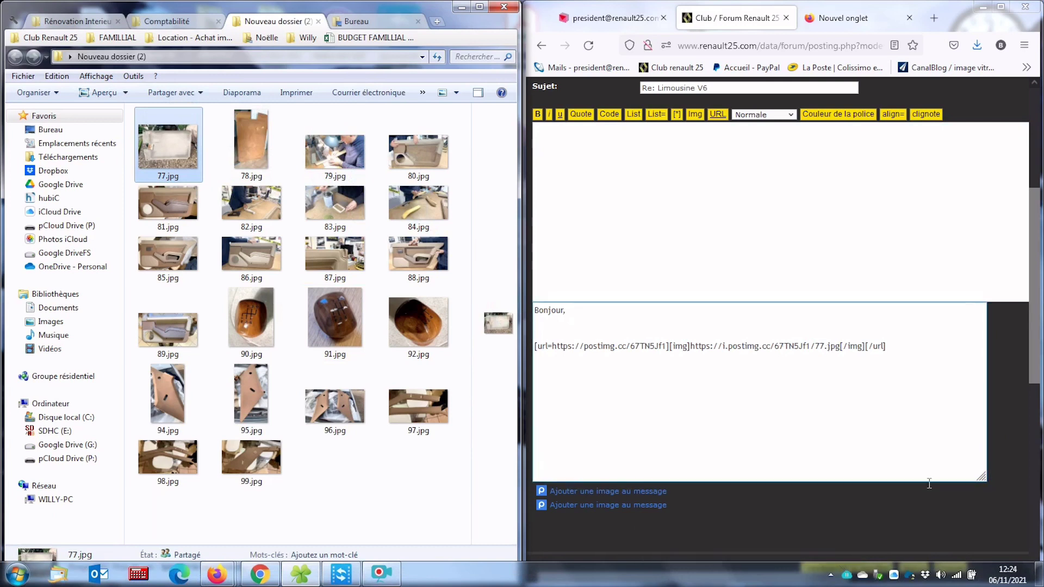
# Step: Preview the reply and view its inserted picture at full size on Postimage, returning to the preview
pyautogui.click(931, 517)
pyautogui.scroll(-3, 928, 511)
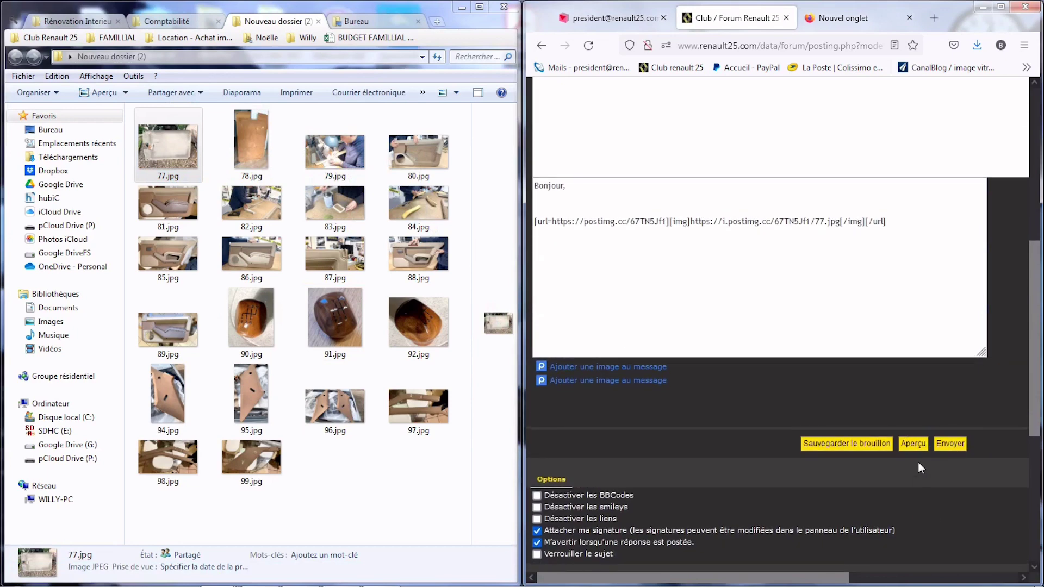
pyautogui.click(912, 443)
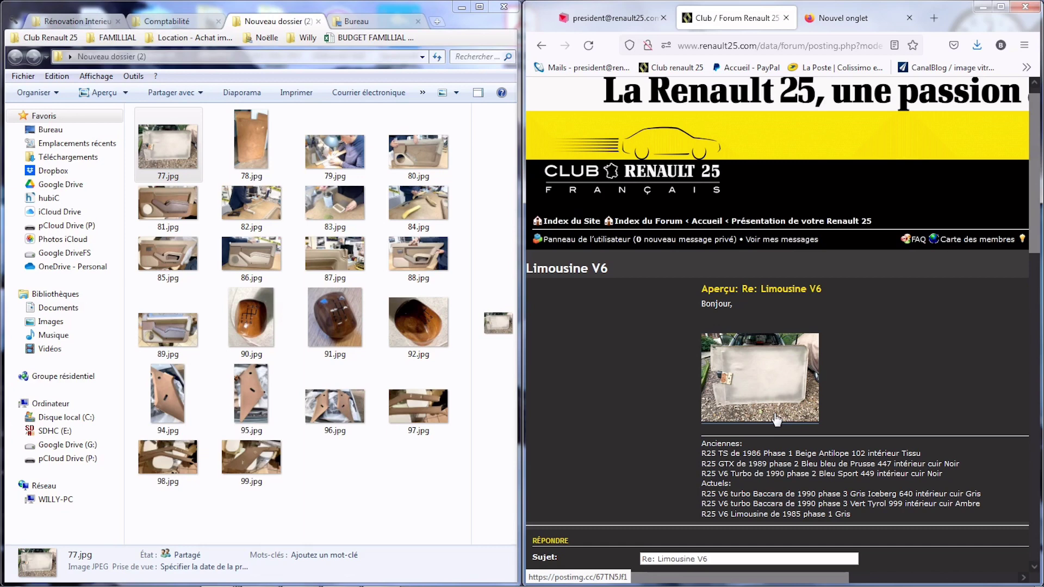
pyautogui.click(776, 419)
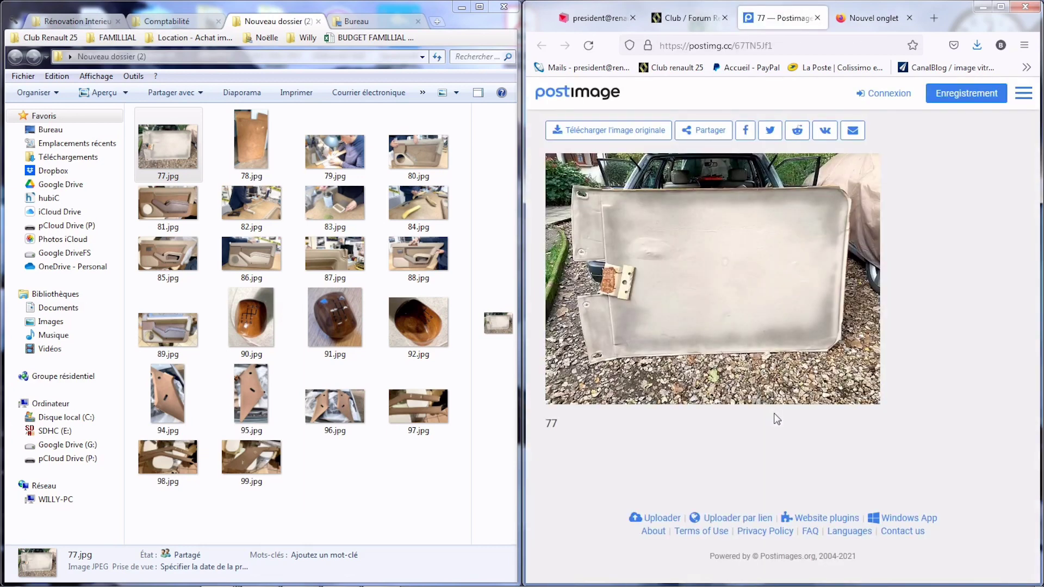
pyautogui.click(817, 18)
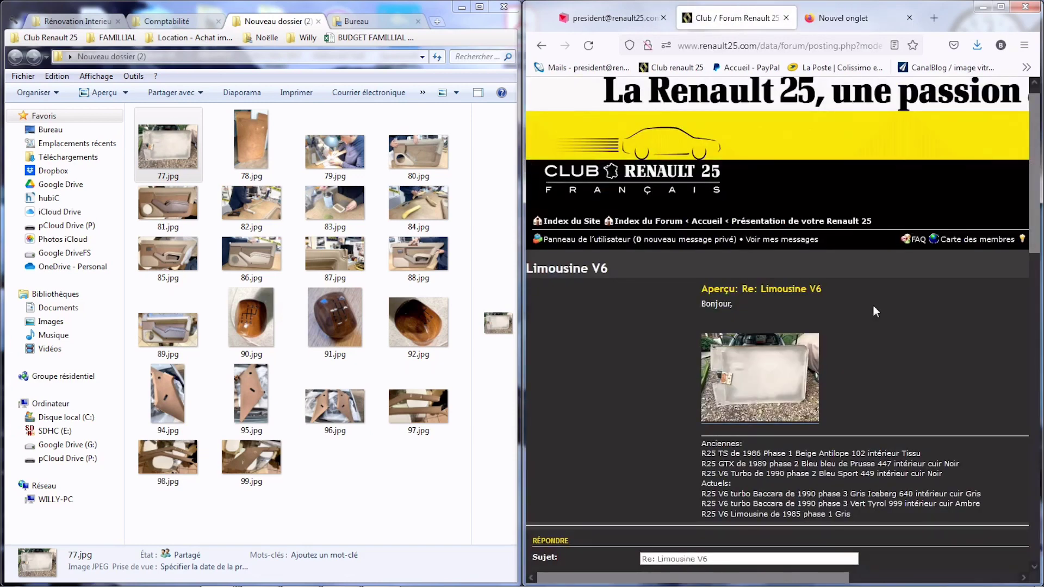
# Step: Add the text "la suite" below the 77.jpg image code in the lower message box
pyautogui.scroll(-8, 898, 351)
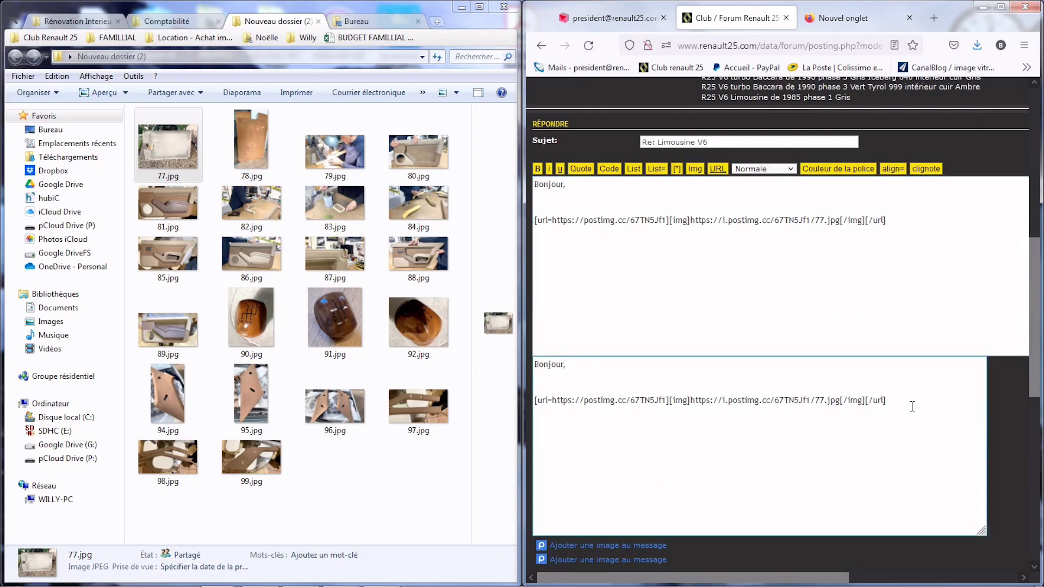
pyautogui.click(894, 412)
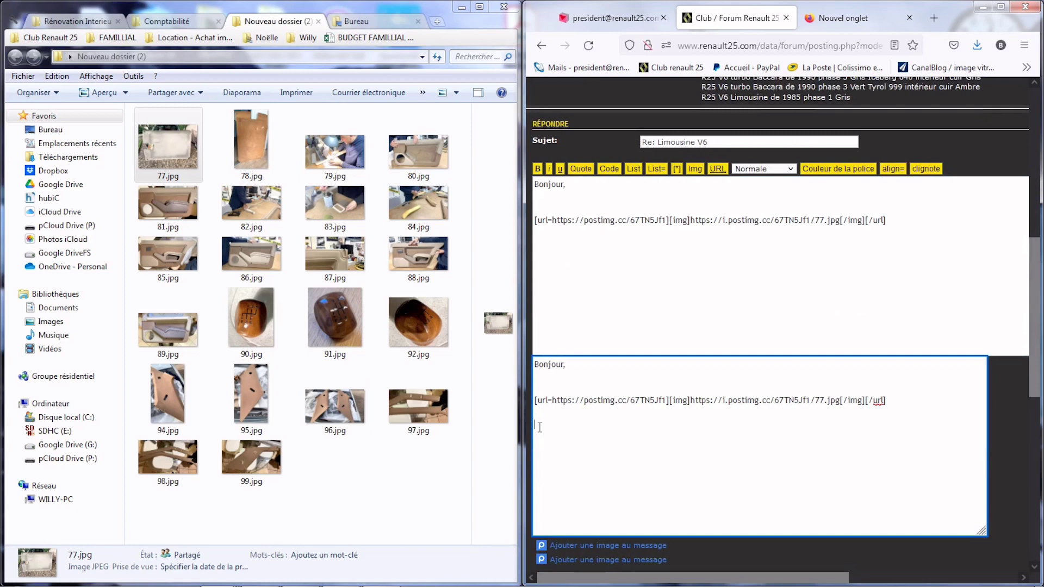
pyautogui.write('la suite')
# Step: Insert the pictures 78, 79, 86, 91 and 94 to 99 together from the folder below "la suite" in the message
pyautogui.click(396, 483)
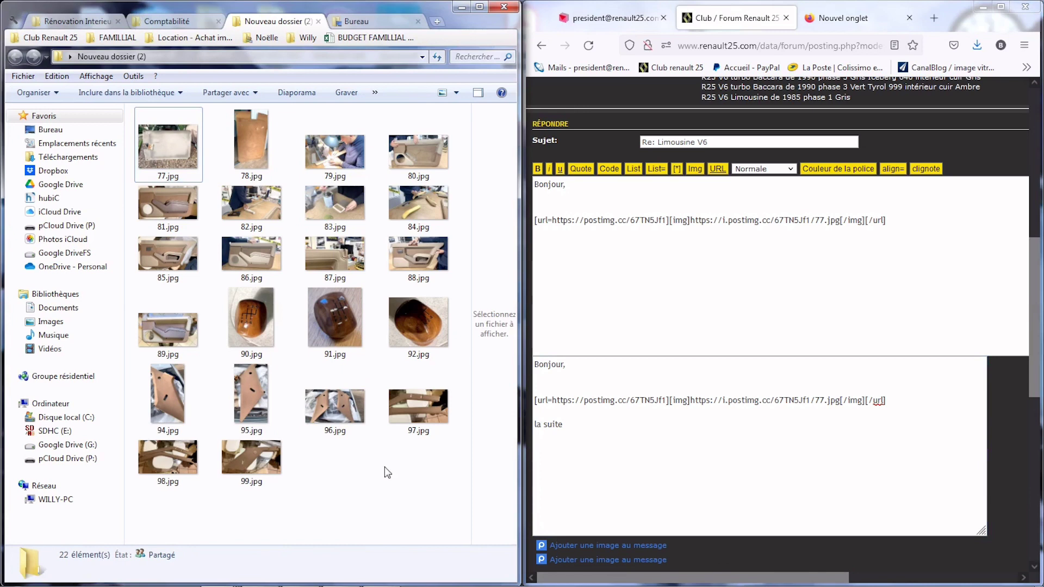
pyautogui.click(239, 155)
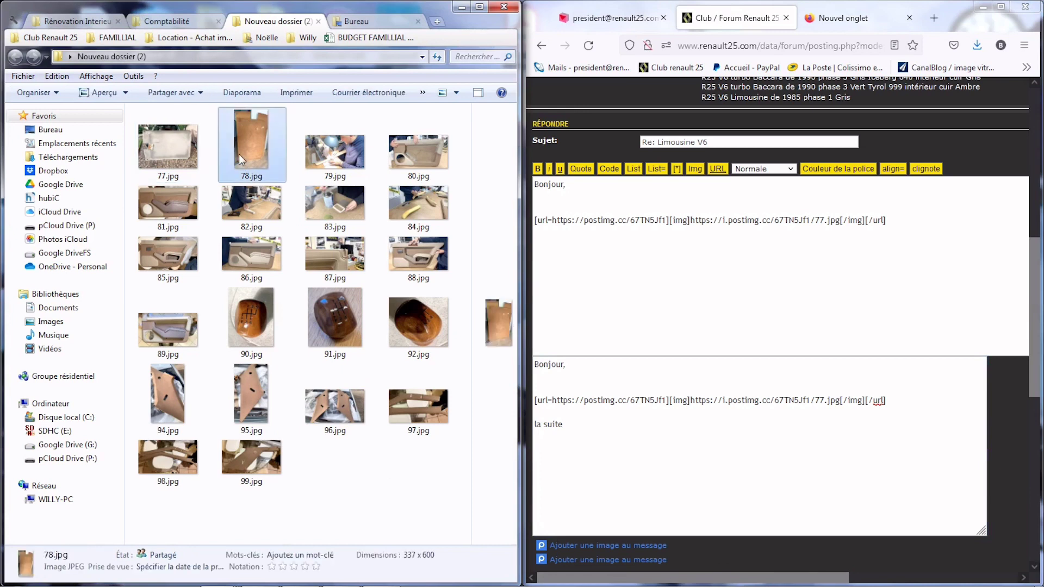
pyautogui.keyDown('ctrl'); pyautogui.click(332, 161); pyautogui.keyUp('ctrl')
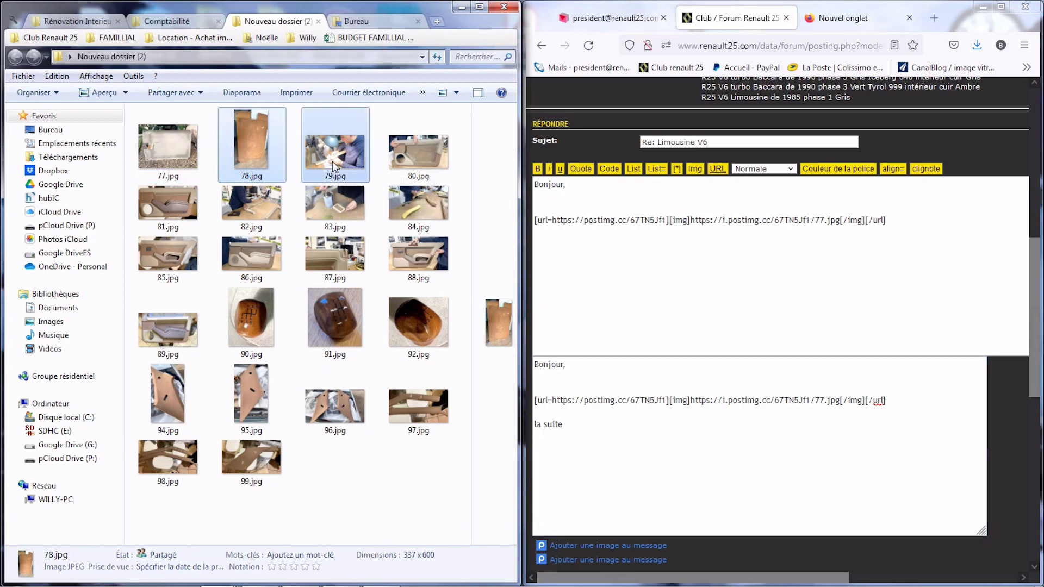
pyautogui.keyDown('ctrl'); pyautogui.click(284, 270); pyautogui.keyUp('ctrl')
pyautogui.keyDown('ctrl'); pyautogui.click(328, 312); pyautogui.keyUp('ctrl')
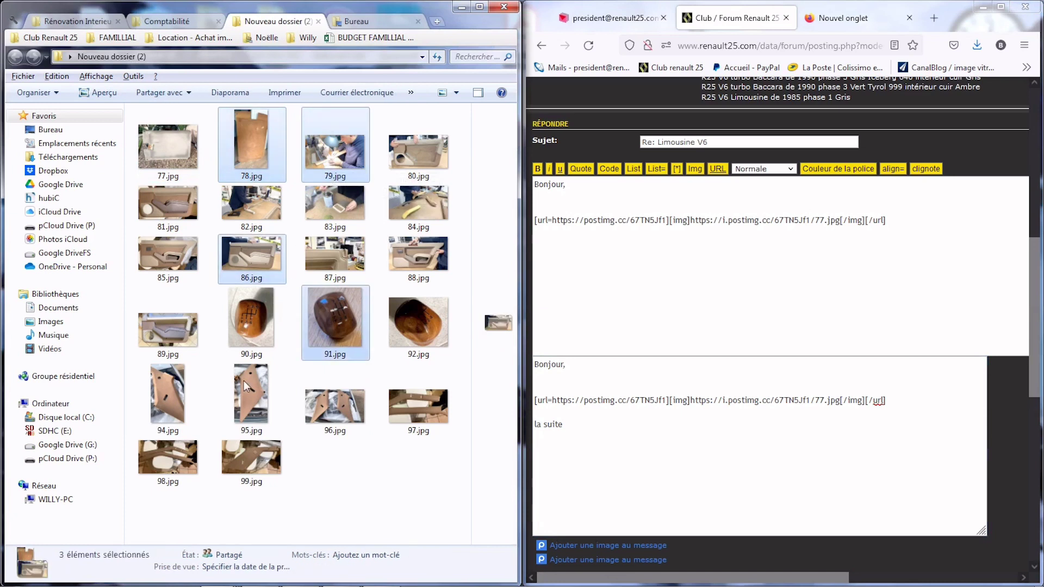
pyautogui.moveTo(129, 376); pyautogui.dragTo(455, 498)
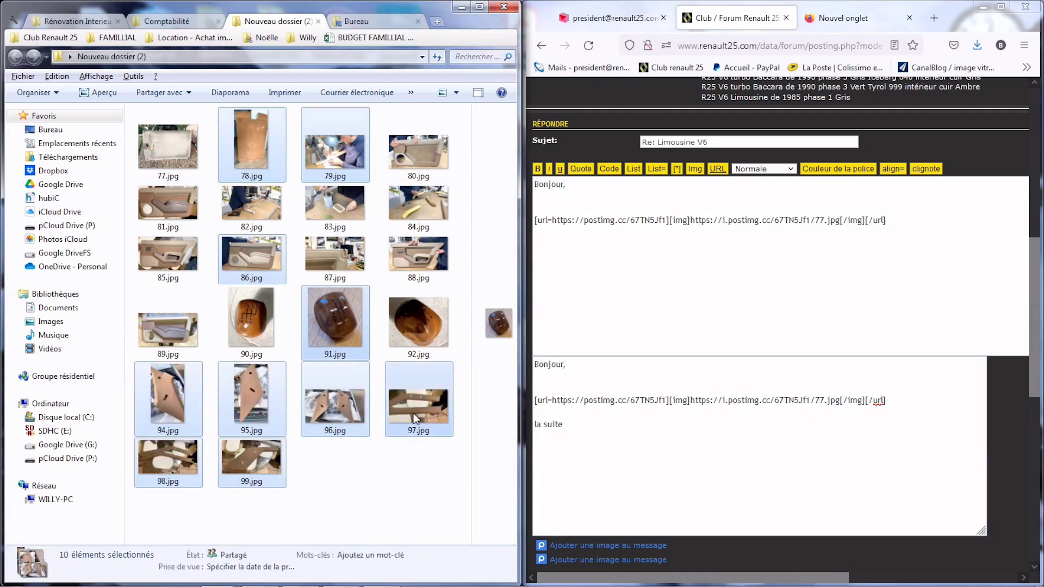
pyautogui.moveTo(414, 416); pyautogui.dragTo(651, 493)
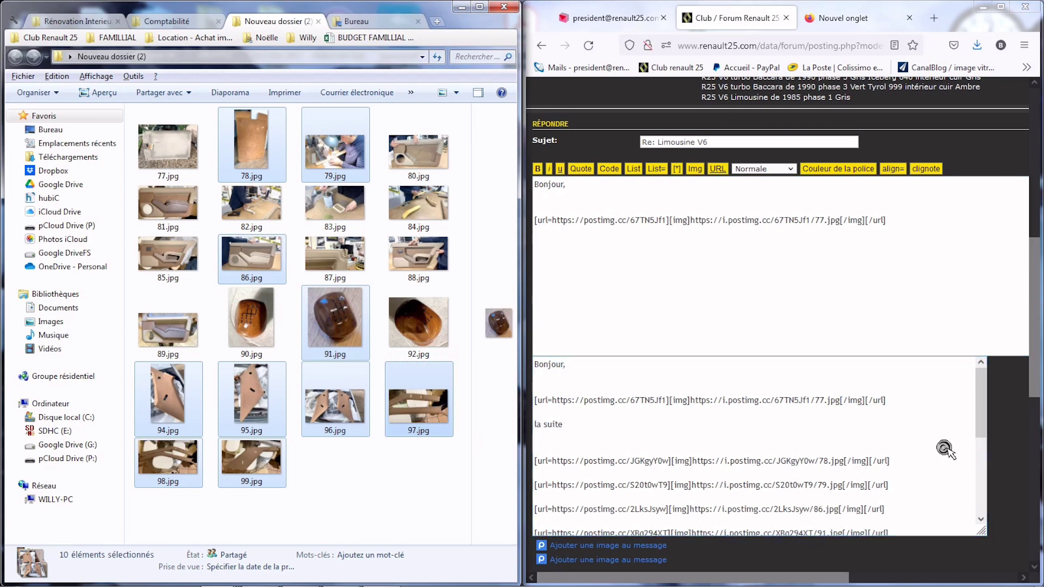
# Step: Preview the reply again to check the text and the whole series of inserted pictures
pyautogui.click(991, 474)
pyautogui.scroll(-5, 991, 474)
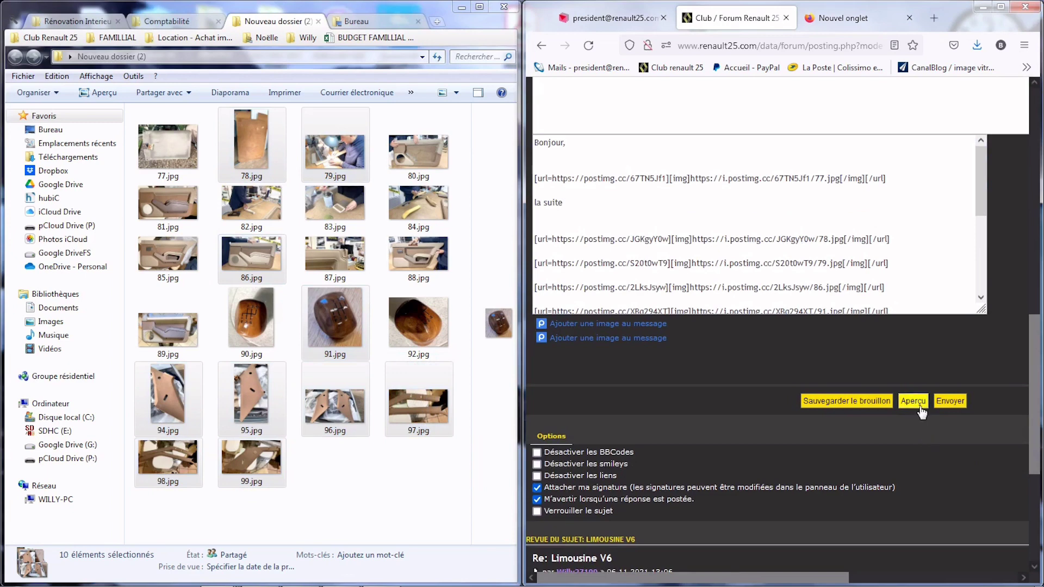
pyautogui.click(918, 402)
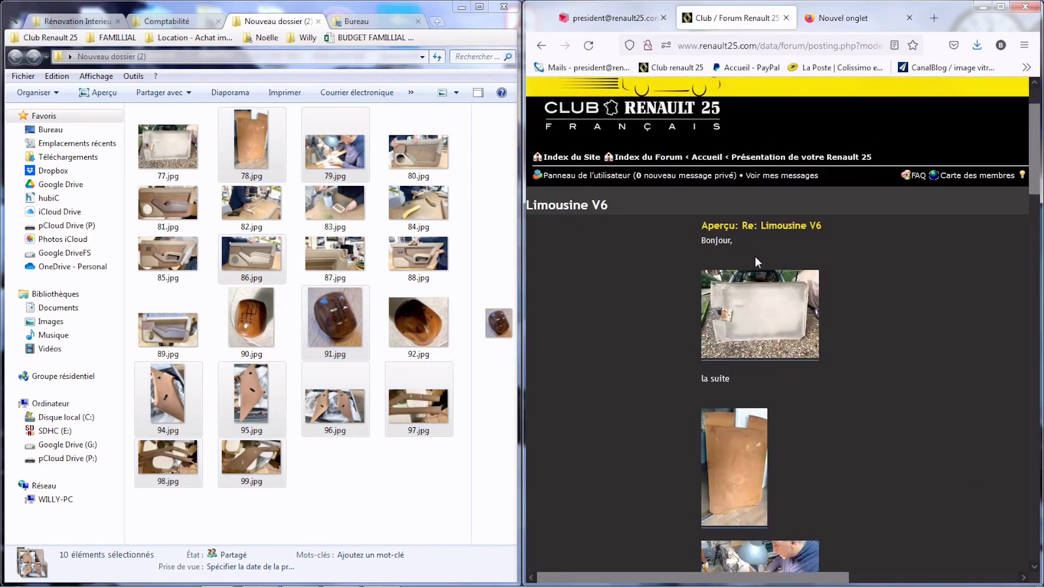
pyautogui.scroll(-1, 837, 384)
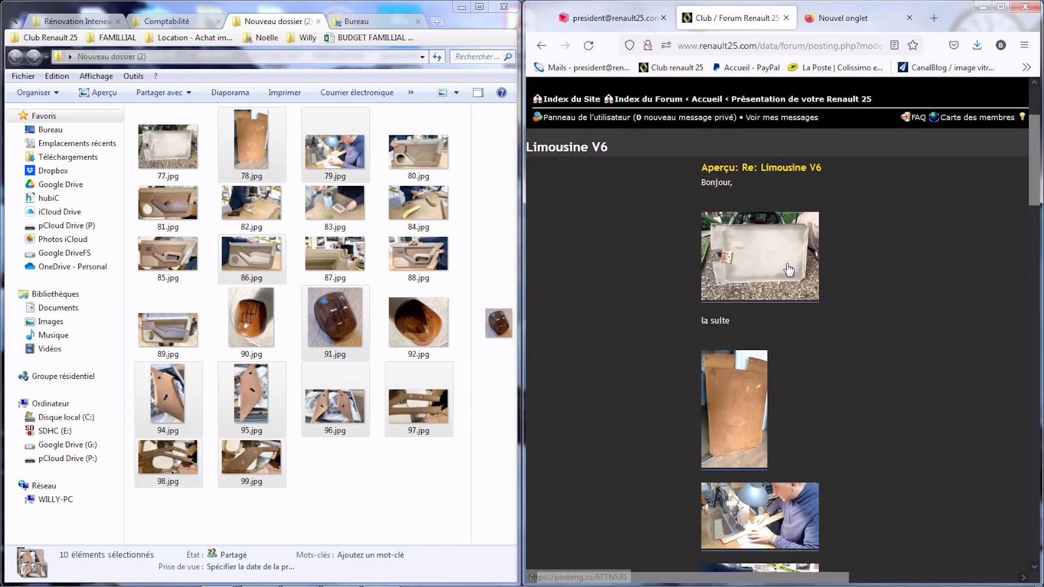
# Step: Check the remaining pictures in the preview and submit the reply to the Limousine V6 topic
pyautogui.scroll(-5, 799, 356)
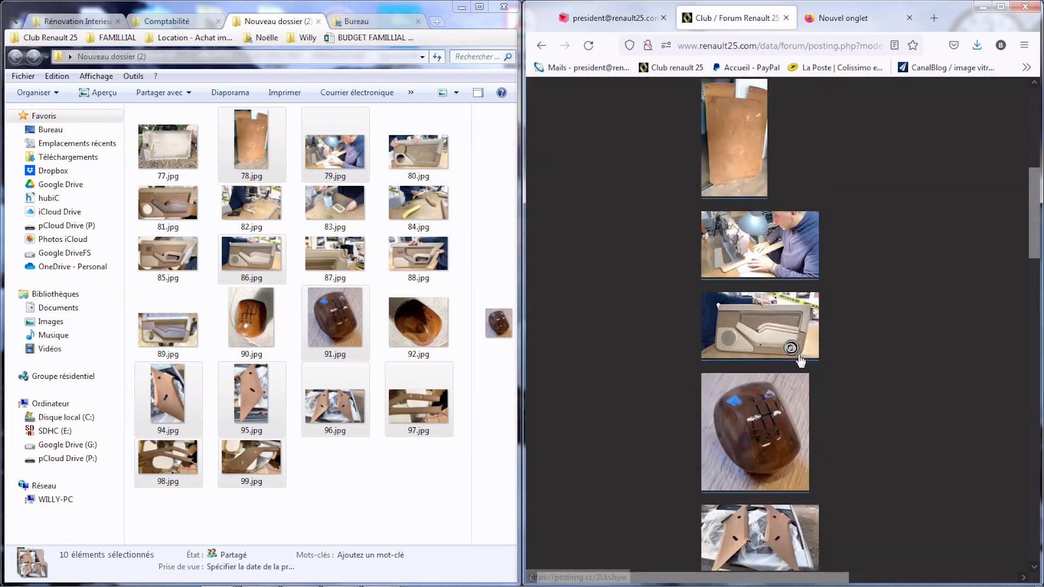
pyautogui.scroll(-12, 799, 356)
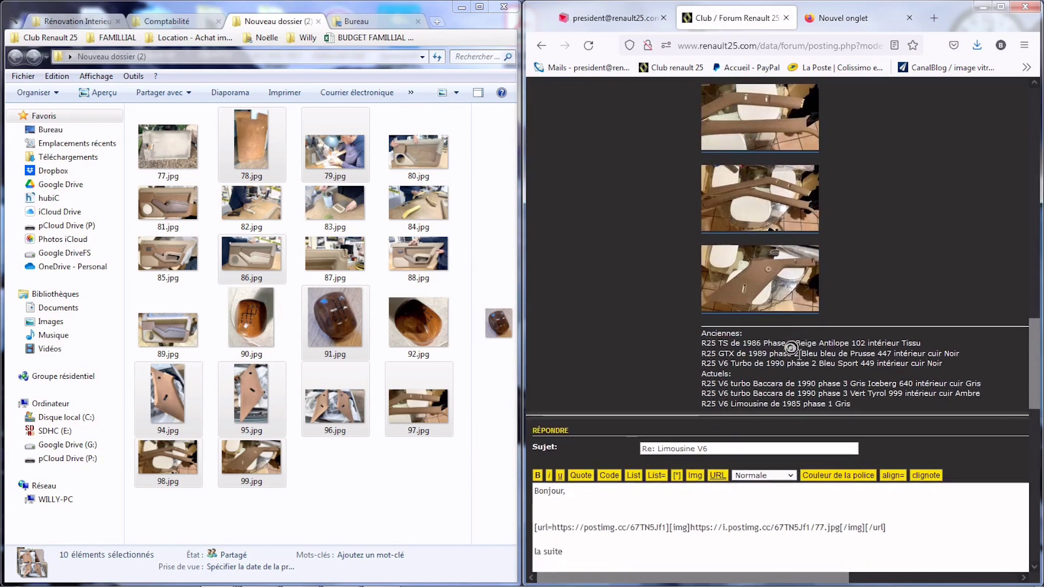
pyautogui.scroll(-7, 790, 348)
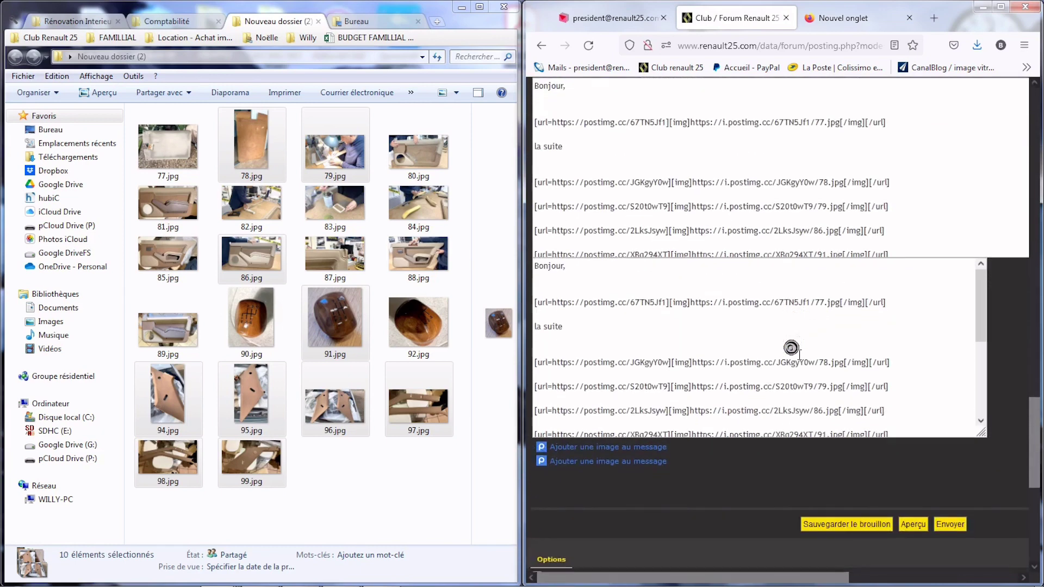
pyautogui.scroll(-3, 794, 351)
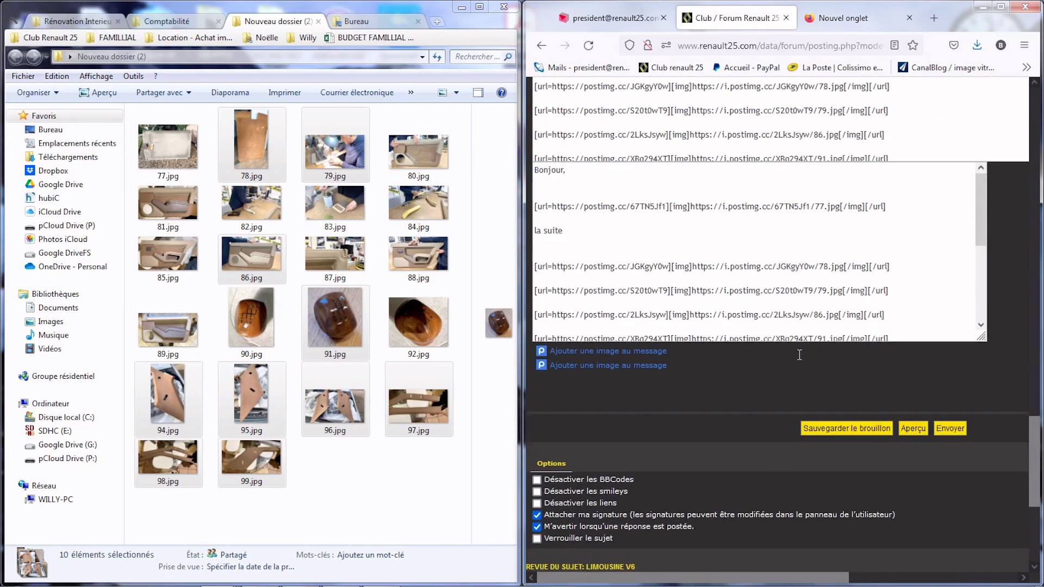
pyautogui.click(945, 430)
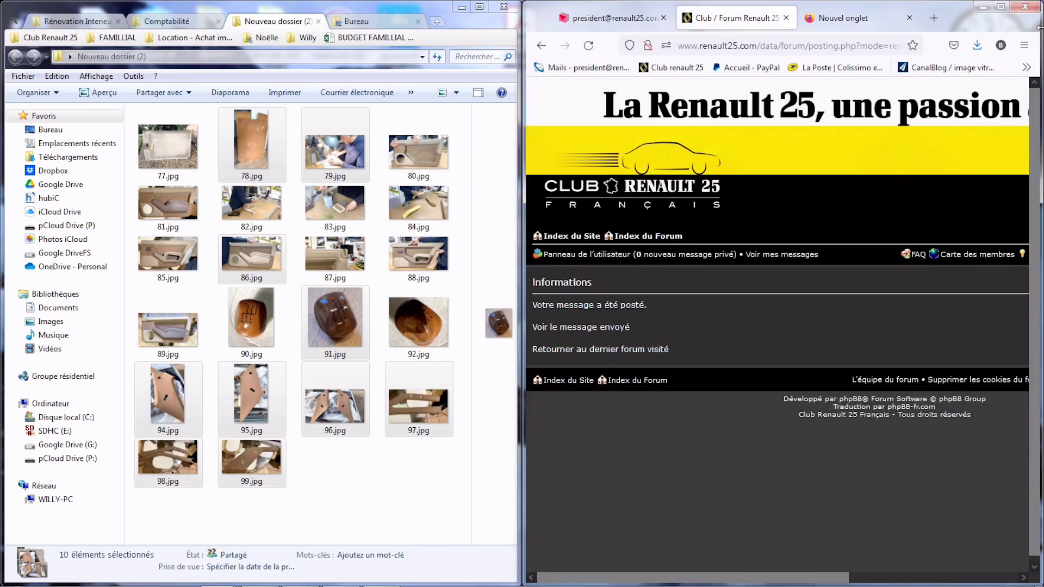
# Step: Enlarge the browser window, open the posted reply and review its text and series of pictures
pyautogui.click(1000, 7)
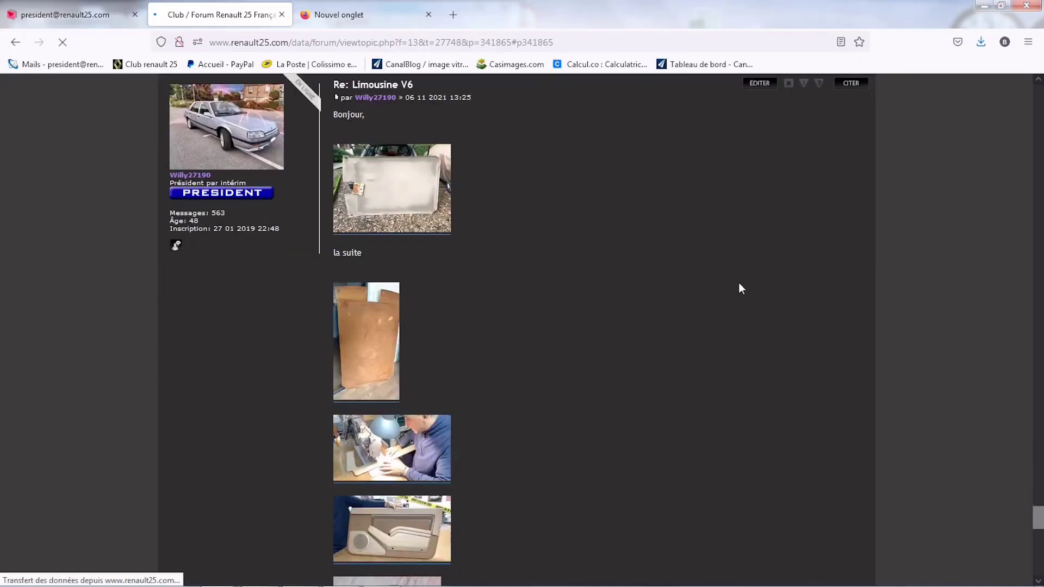
pyautogui.middleClick(641, 313)
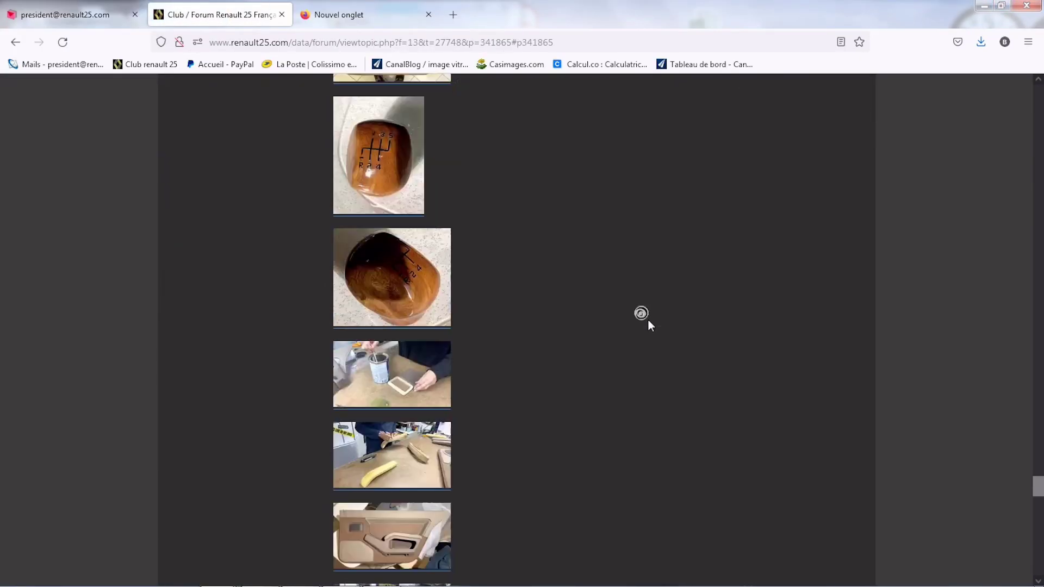
pyautogui.middleClick(648, 320)
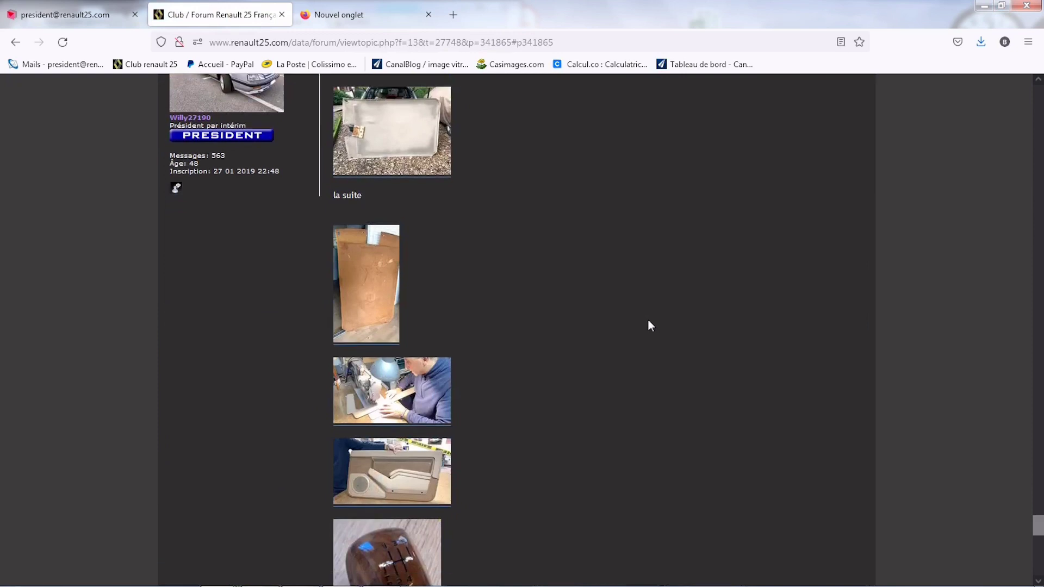
pyautogui.middleClick(648, 319)
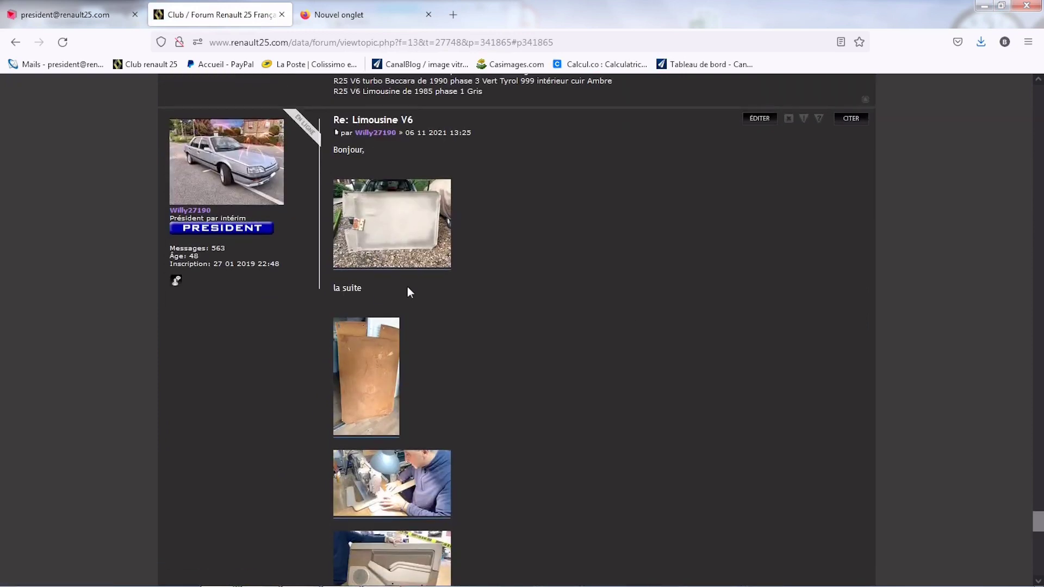
pyautogui.middleClick(453, 359)
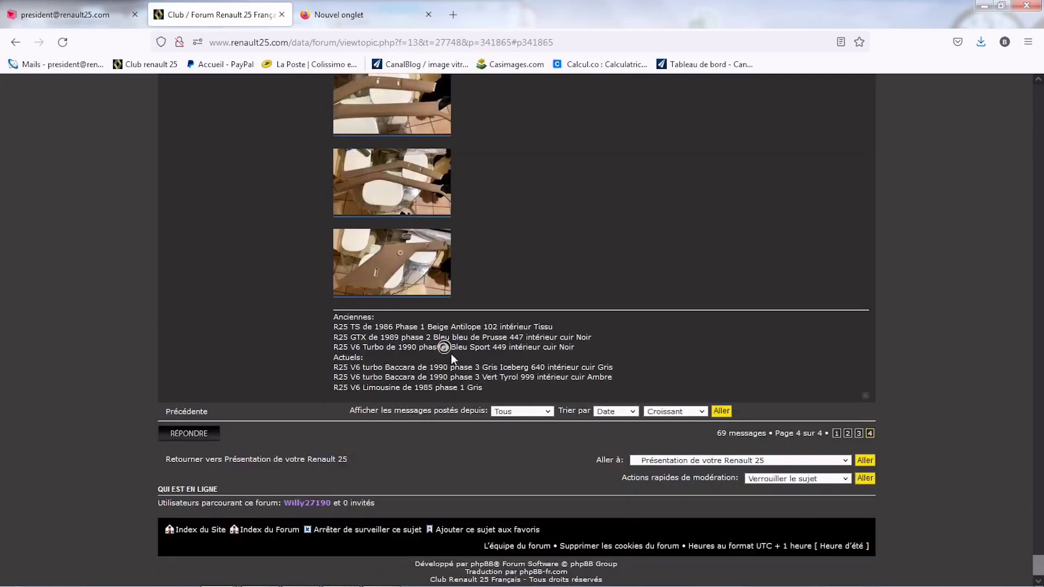
pyautogui.scroll(10, 452, 358)
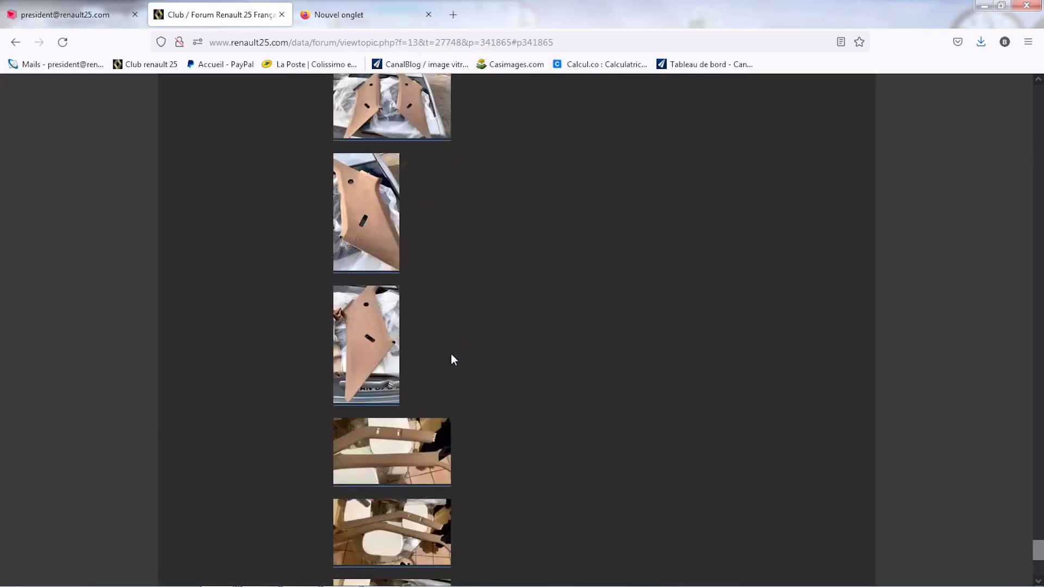
pyautogui.middleClick(578, 377)
pyautogui.scroll(10, 578, 376)
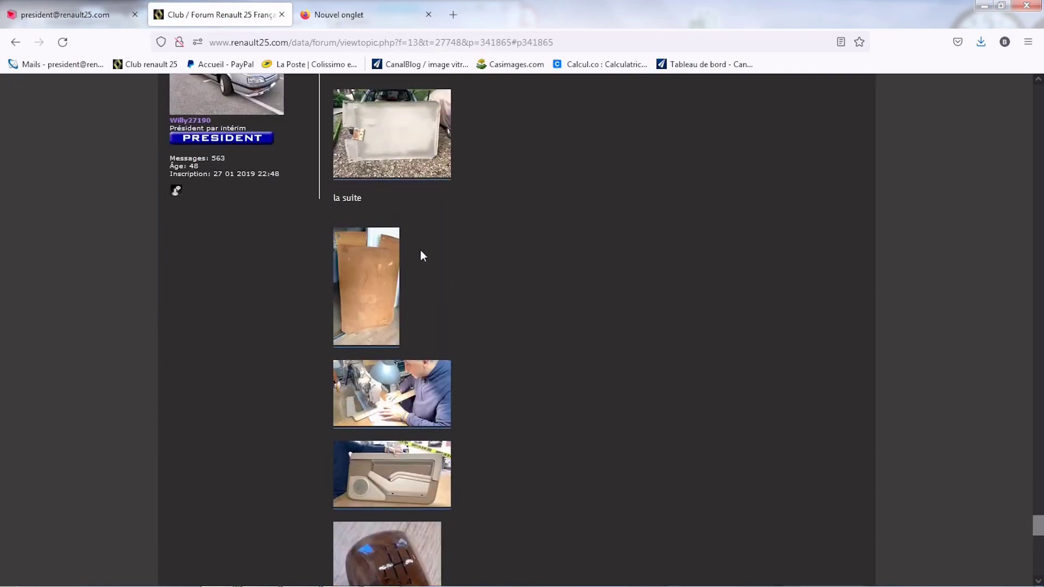
# Step: View the picture below "la suite" at full size on Postimage, returning to the posted reply
pyautogui.click(391, 291)
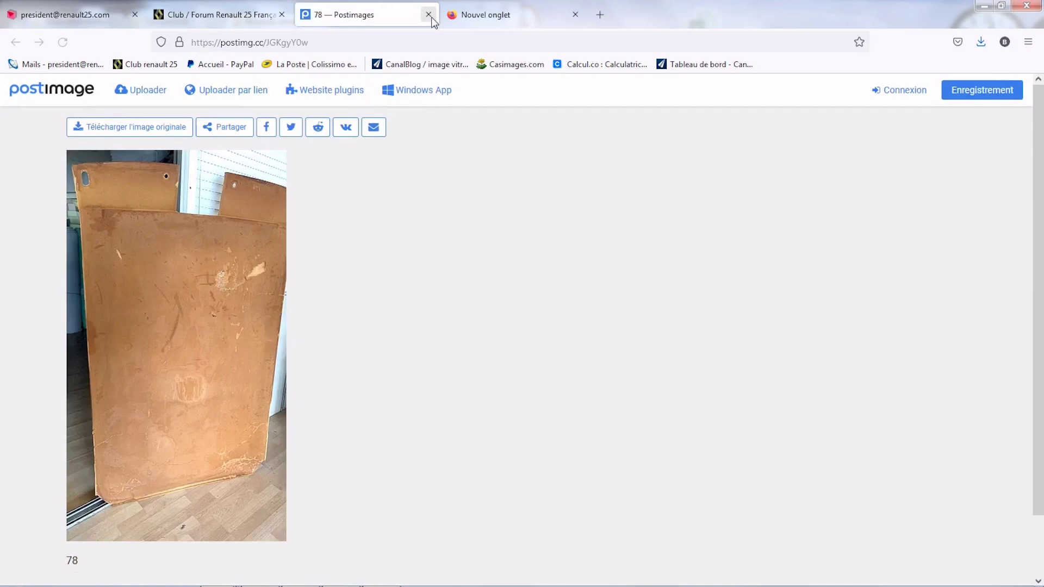
pyautogui.click(429, 15)
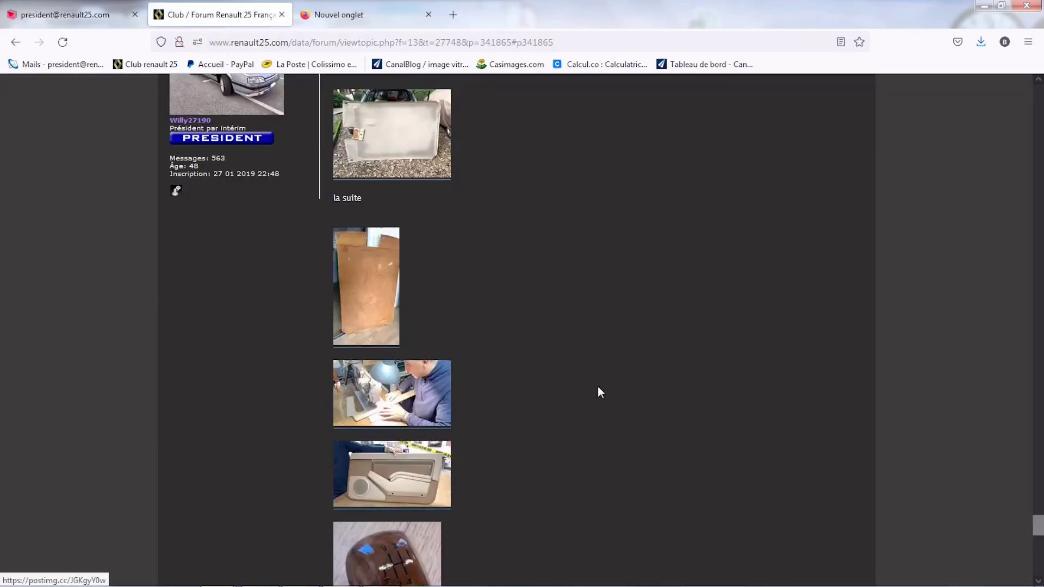
# Step: Open the posted reply for editing and delete the 77.jpg image code from the upper message box
pyautogui.middleClick(597, 392)
pyautogui.scroll(3, 598, 392)
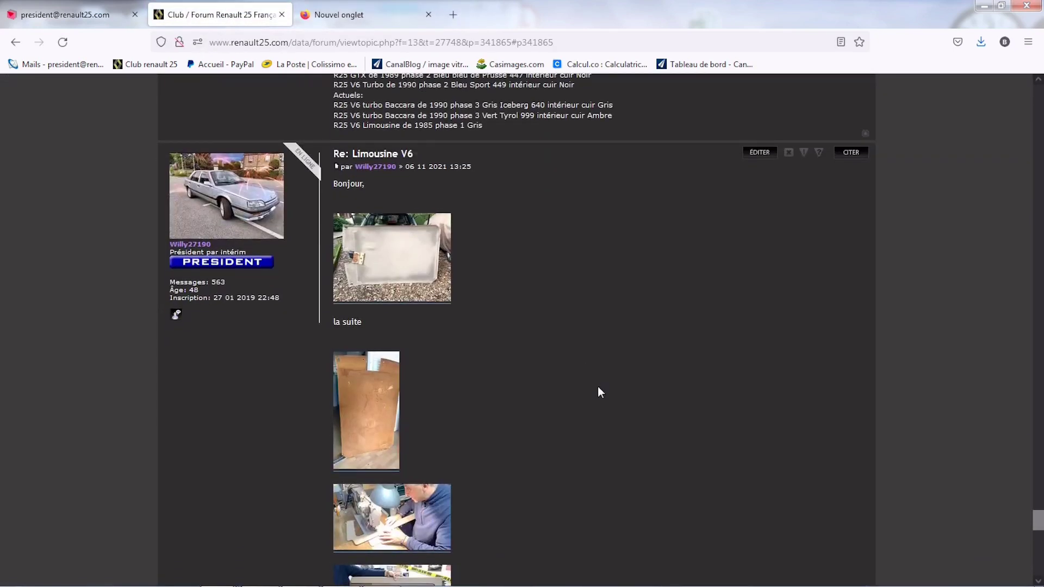
pyautogui.click(762, 157)
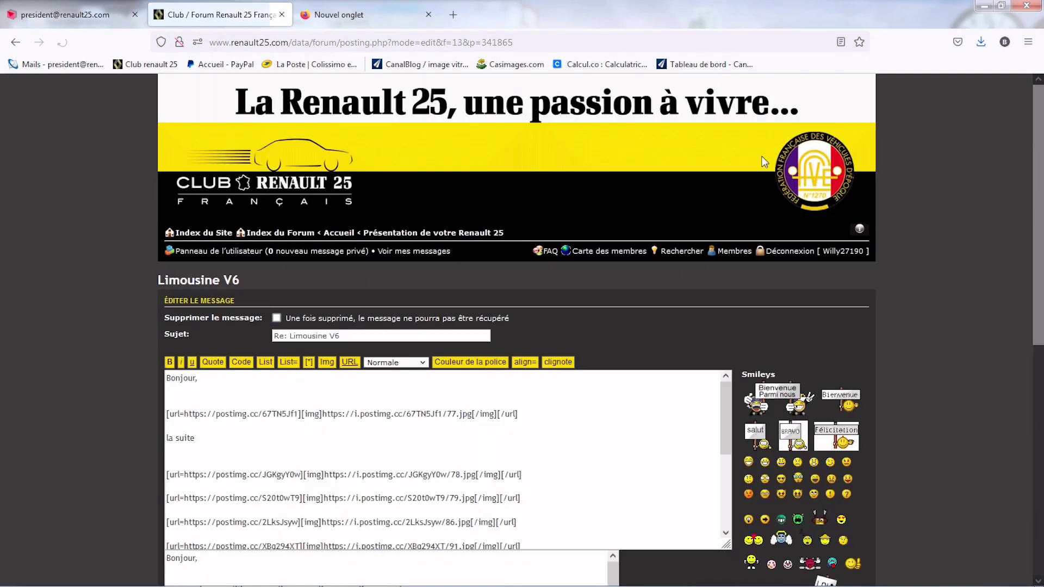
pyautogui.moveTo(518, 414); pyautogui.dragTo(111, 418)
pyautogui.press('Delete')
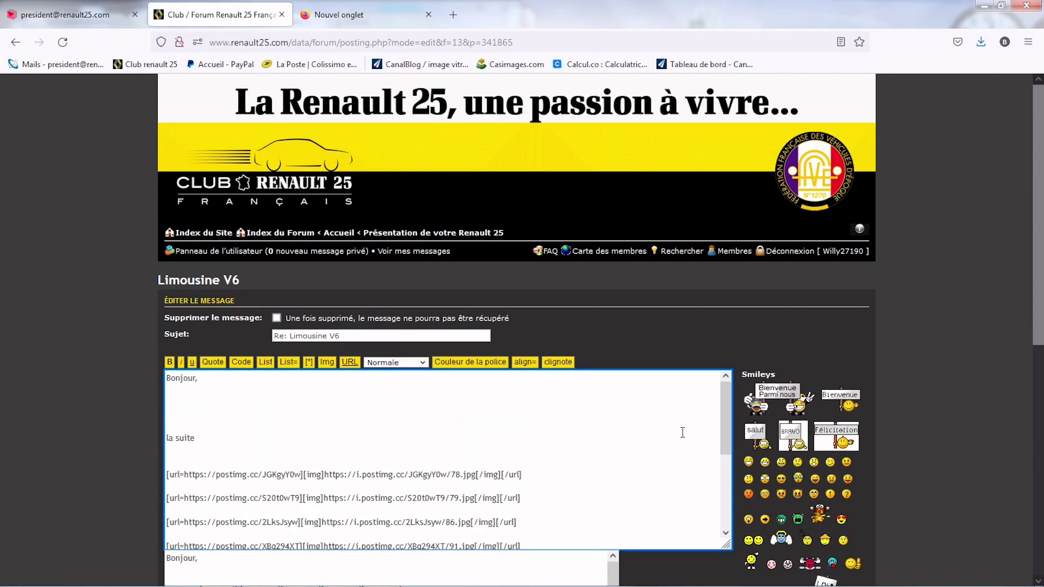
# Step: Delete the 77.jpg image code from the lower message box and preview the edited reply
pyautogui.scroll(-3, 682, 432)
pyautogui.scroll(-5, 928, 337)
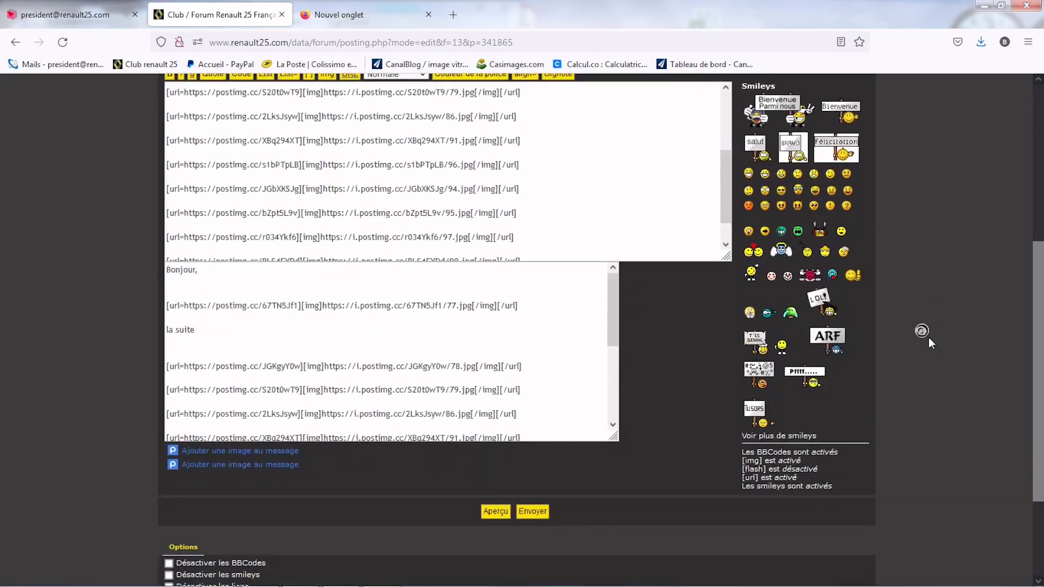
pyautogui.click(532, 289)
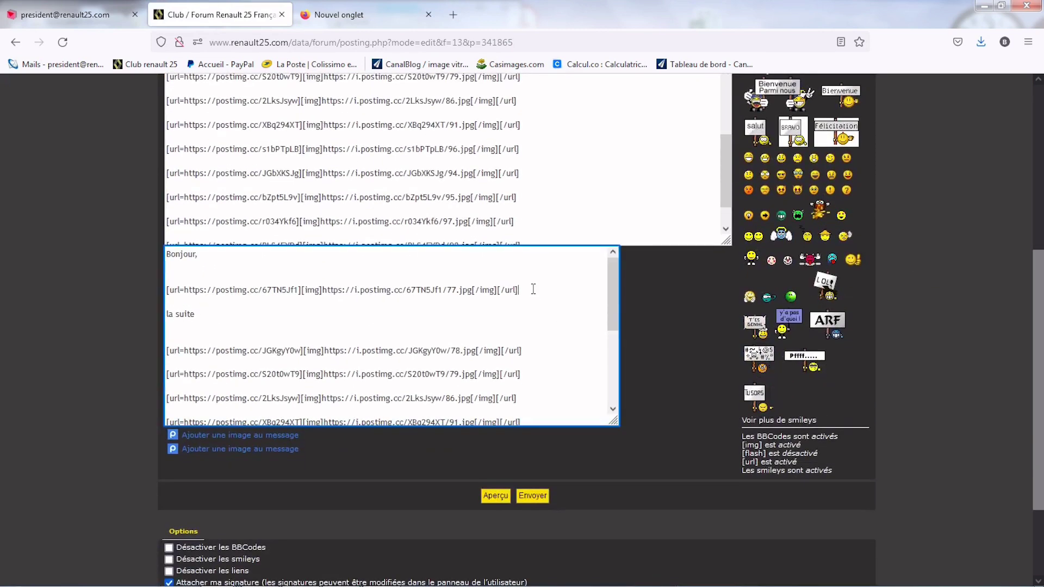
pyautogui.tripleClick(533, 289)
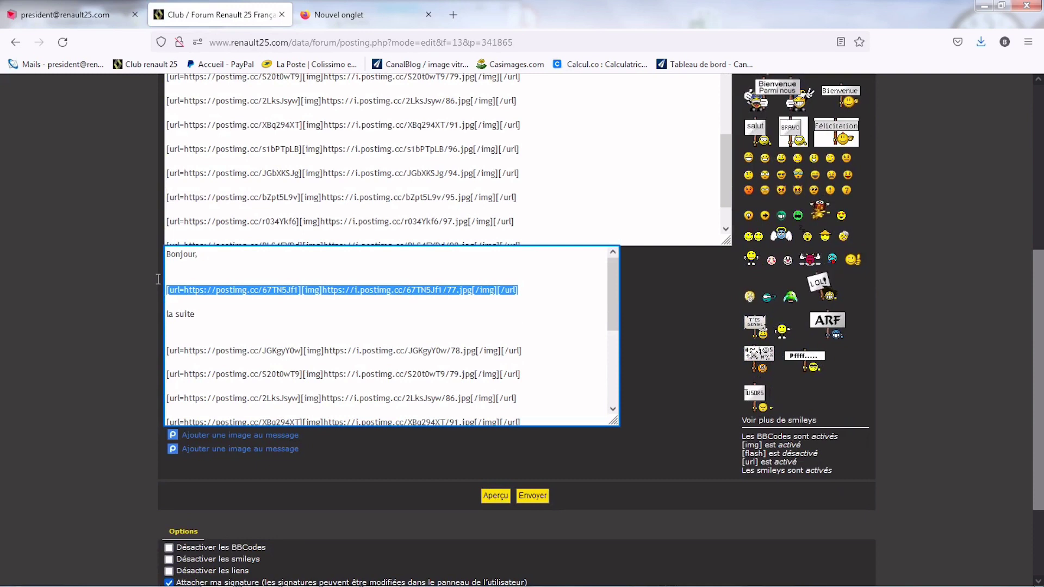
pyautogui.press('BackSpace')
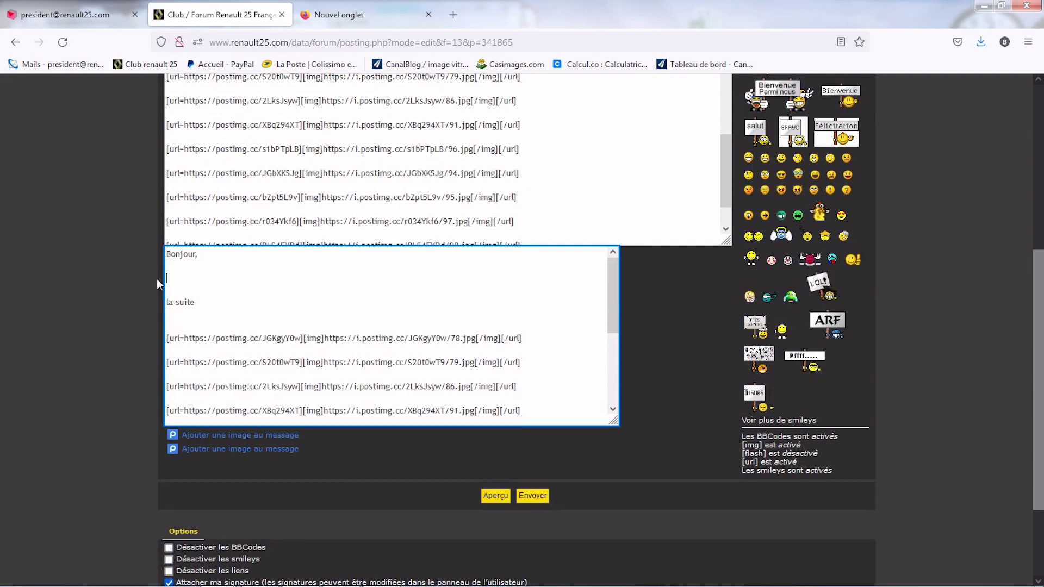
pyautogui.click(497, 500)
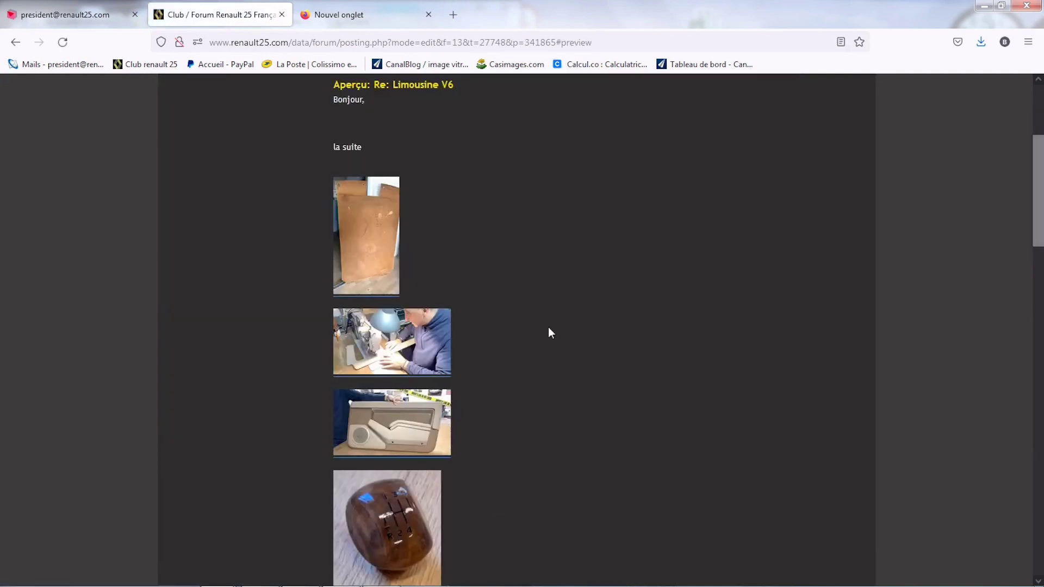
pyautogui.scroll(3, 548, 333)
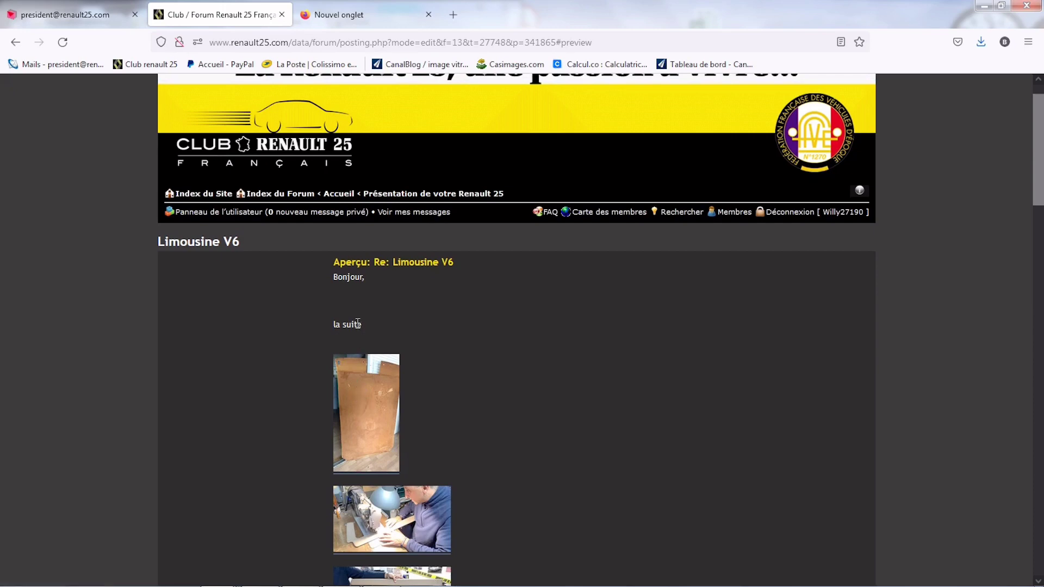
# Step: Delete the 78.jpg image code below "la suite" from the lower message box
pyautogui.scroll(-6, 507, 390)
pyautogui.scroll(-10, 507, 392)
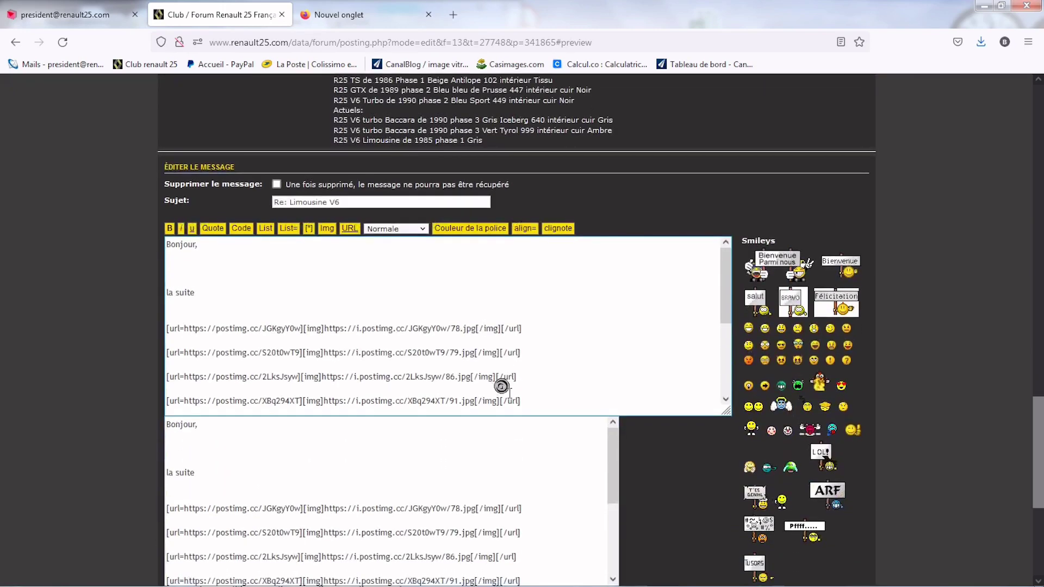
pyautogui.moveTo(554, 325); pyautogui.dragTo(166, 326)
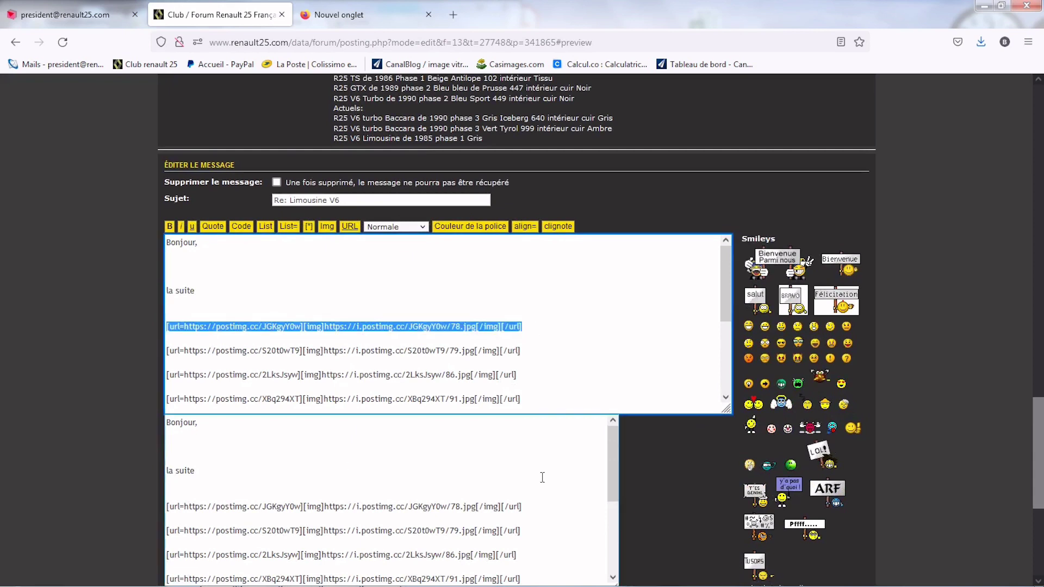
pyautogui.moveTo(552, 506); pyautogui.dragTo(446, 500)
pyautogui.press('Home')
pyautogui.hotkey('shift', 'End')
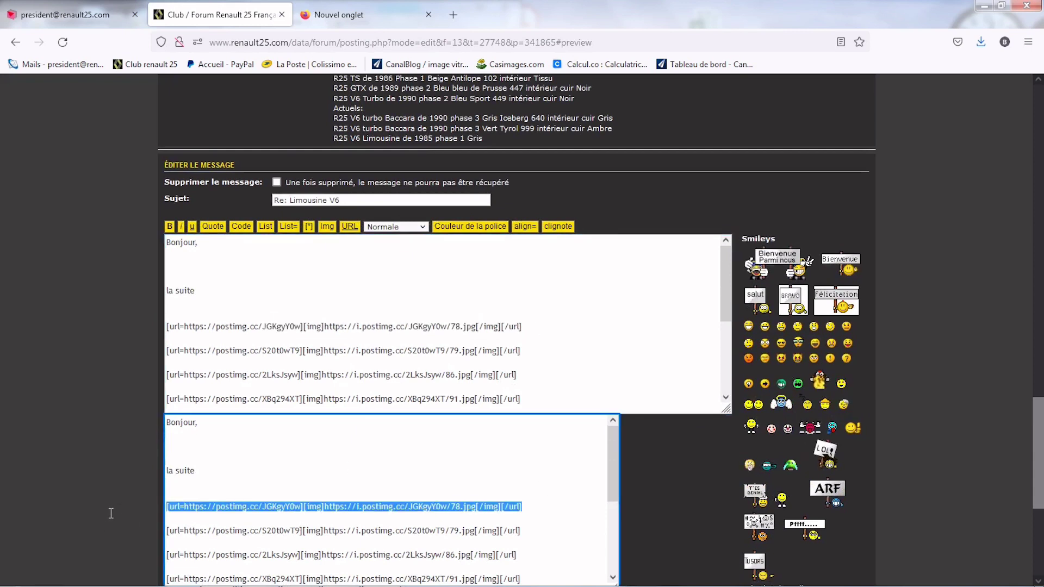
pyautogui.press('Delete')
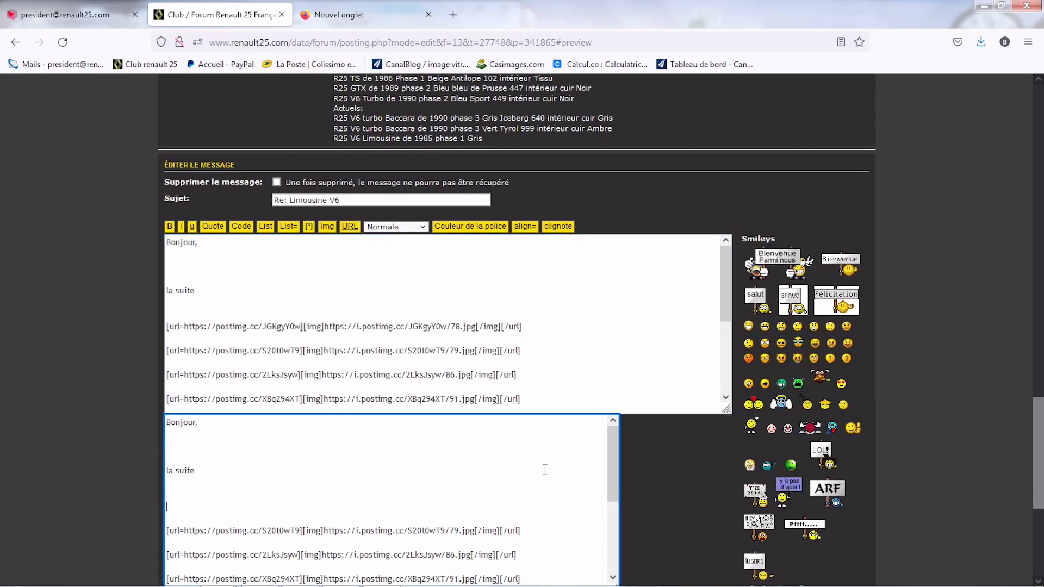
# Step: Preview the reply without the 78.jpg picture and submit the edited message
pyautogui.click(924, 379)
pyautogui.scroll(-3, 924, 379)
pyautogui.scroll(-2, 924, 380)
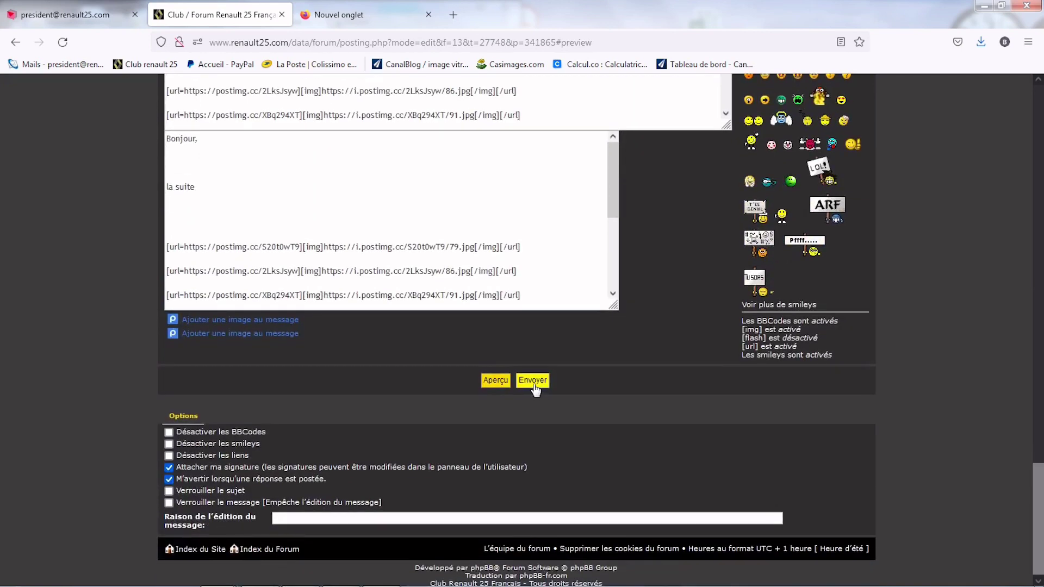
pyautogui.click(492, 383)
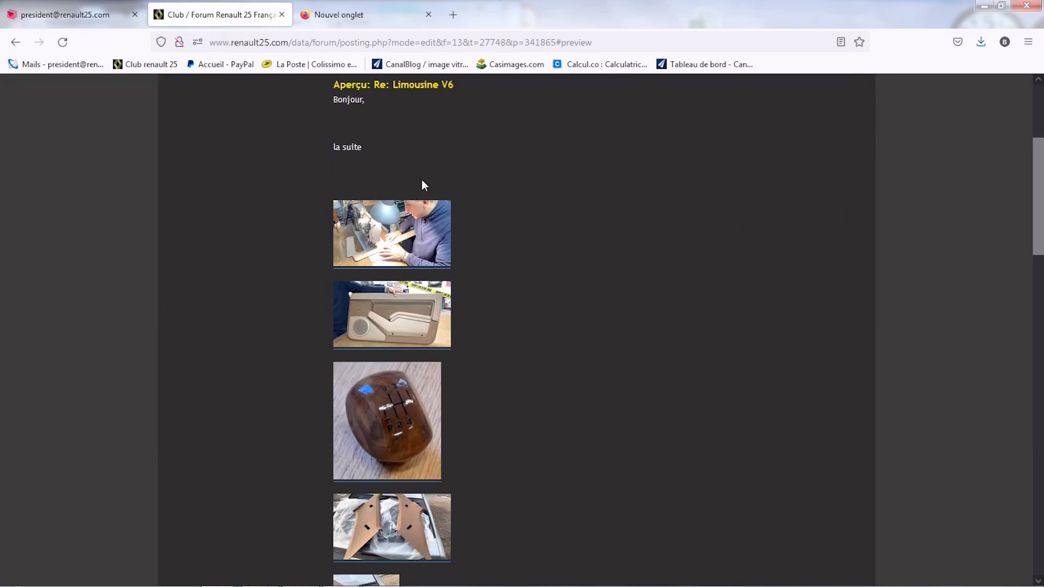
pyautogui.scroll(-15, 625, 253)
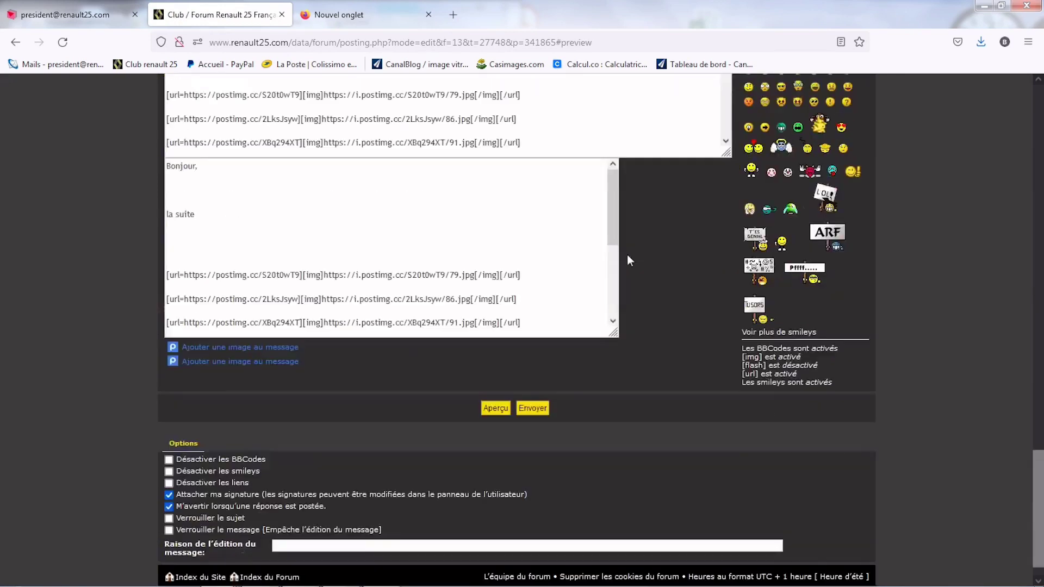
pyautogui.click(531, 389)
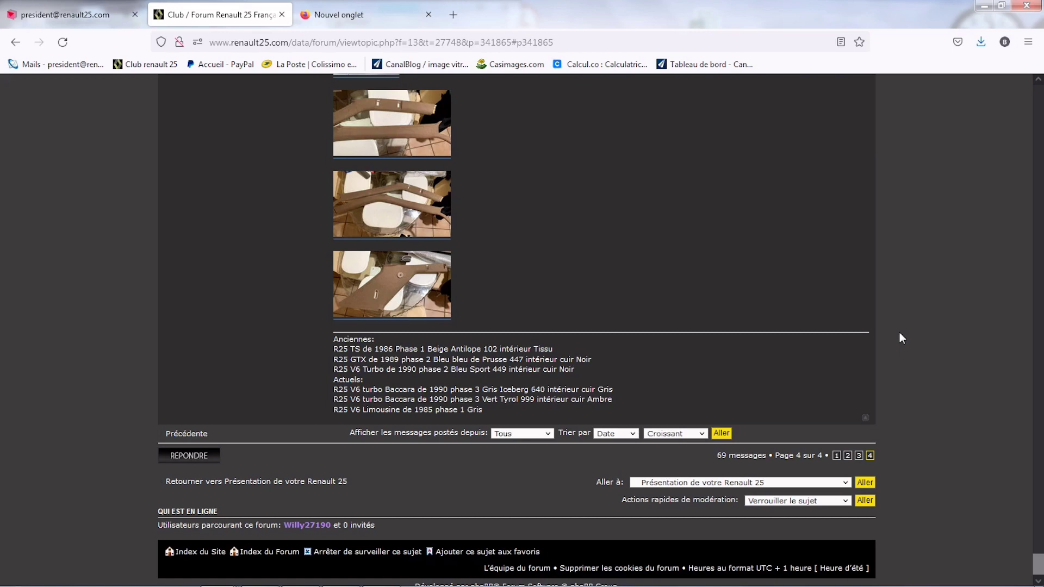
# Step: Look through the earlier posts of the Limousine V6 topic and the pictures down to the edited reply's signature
pyautogui.middleClick(931, 339)
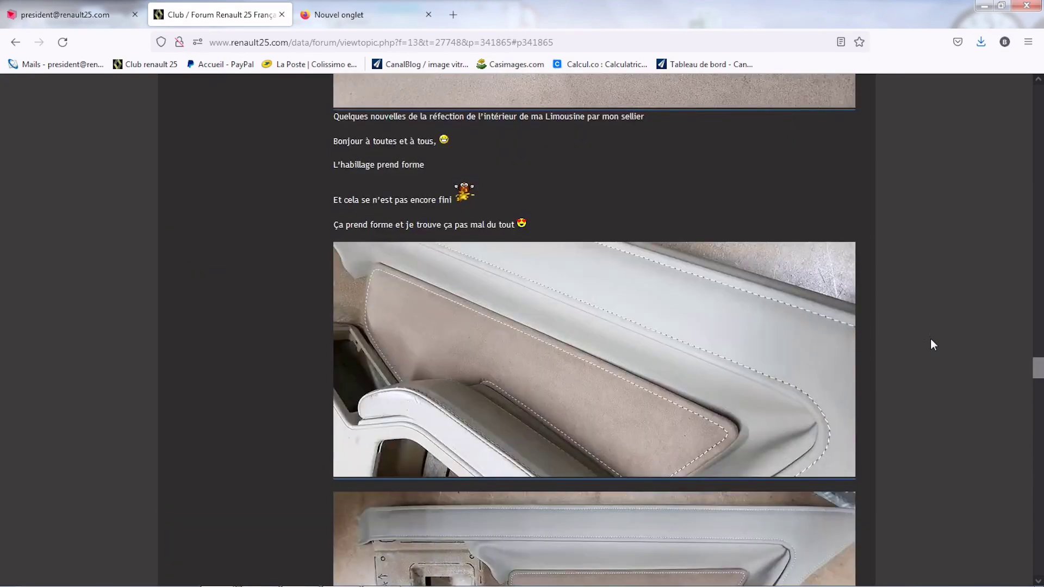
pyautogui.middleClick(930, 344)
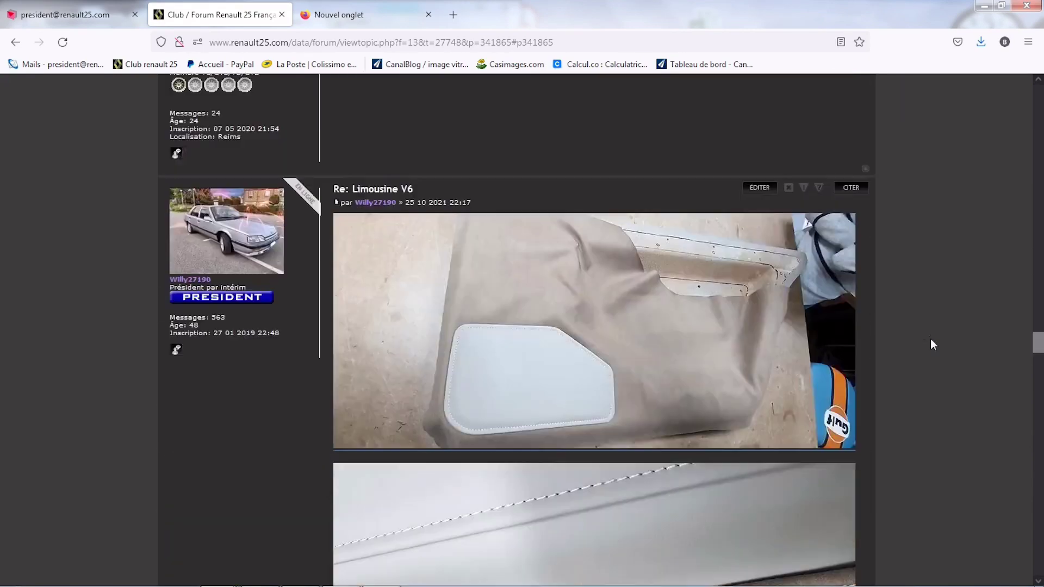
pyautogui.middleClick(931, 343)
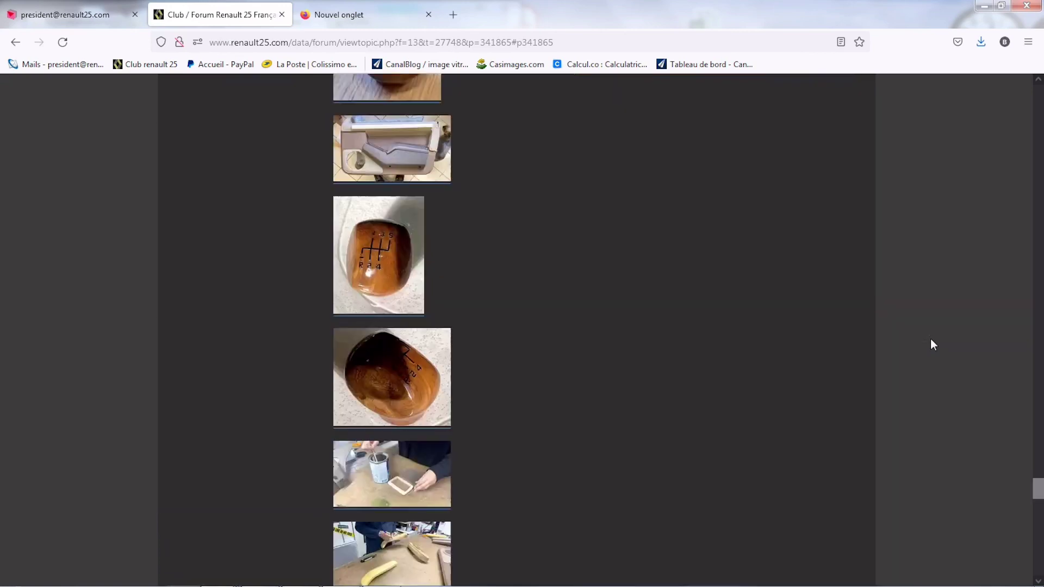
pyautogui.middleClick(930, 343)
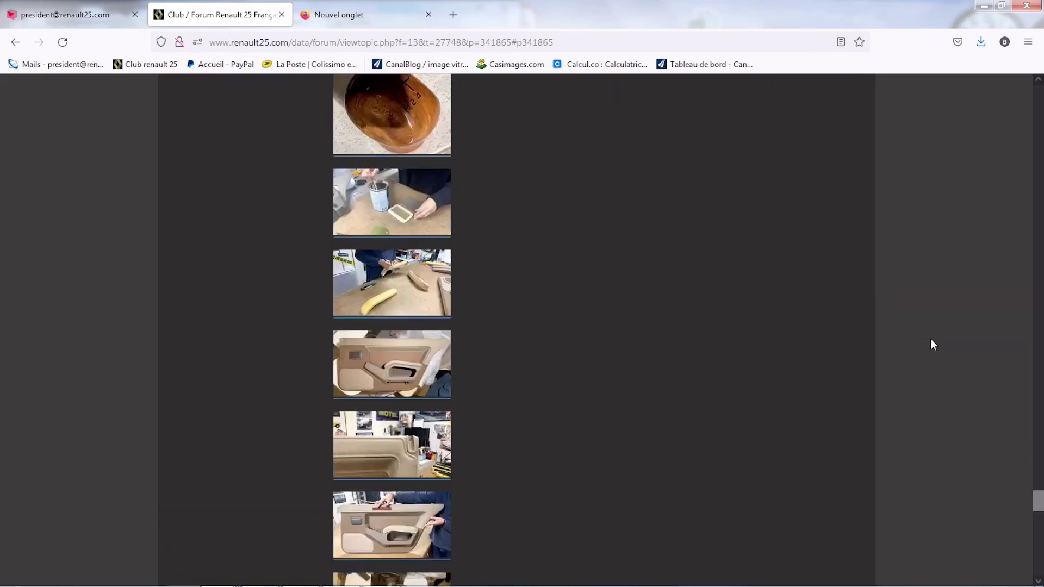
pyautogui.scroll(-10, 931, 338)
pyautogui.scroll(-10, 768, 381)
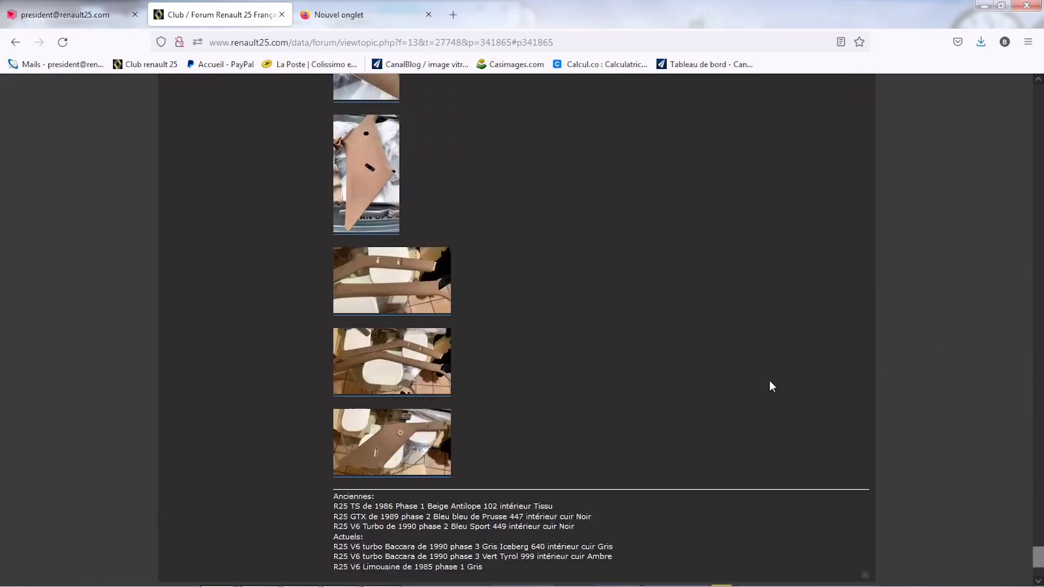